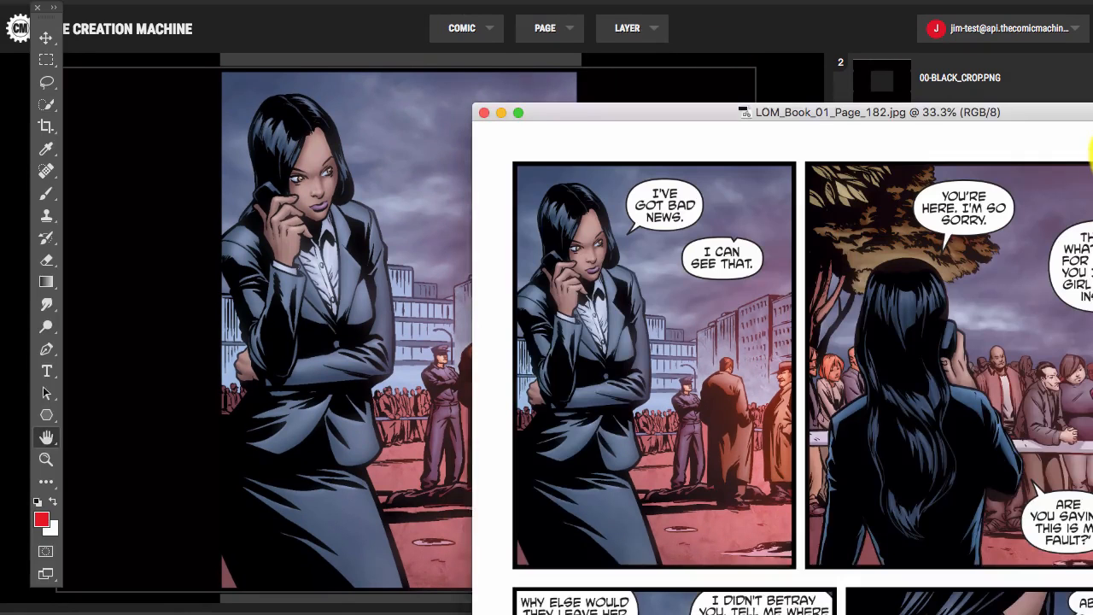
# Compare the LOM_Book_01_Page_182.jpg source page and the 00-black_crop file in Photoshop with the cropped panel in The Creation Machine.
pyautogui.moveTo(1089, 107); pyautogui.dragTo(1001, 75)
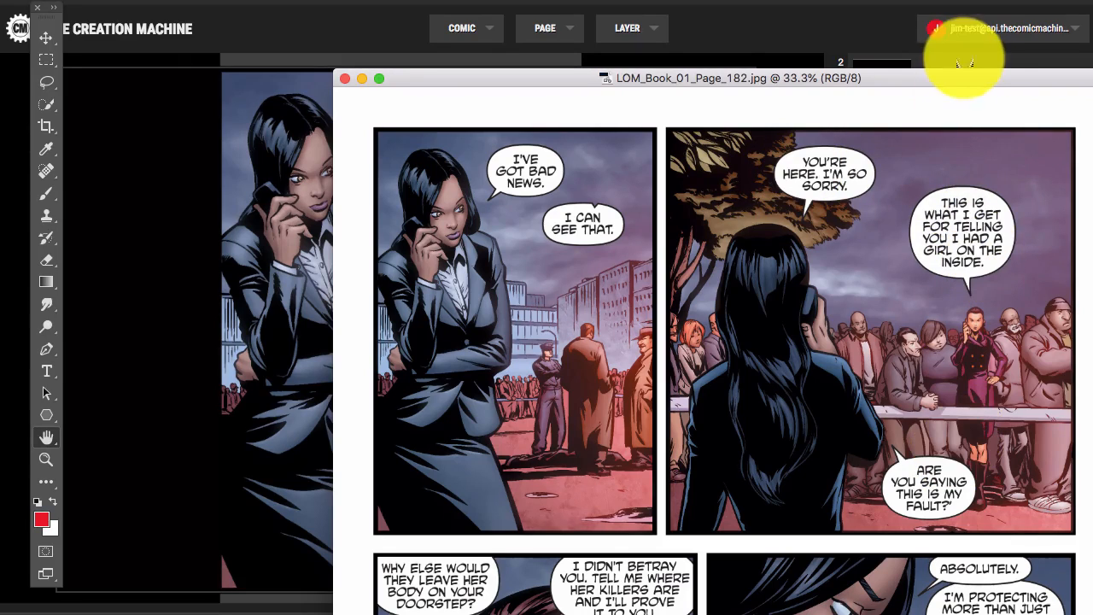
pyautogui.moveTo(1038, 78); pyautogui.dragTo(1092, 199)
pyautogui.click(780, 147)
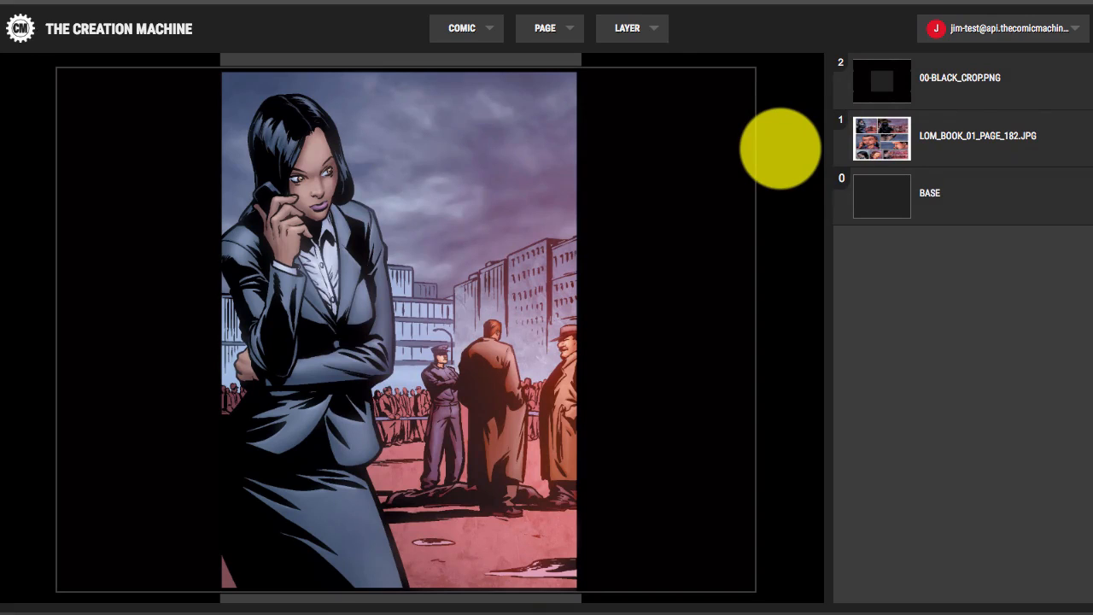
pyautogui.press('super+Tab')
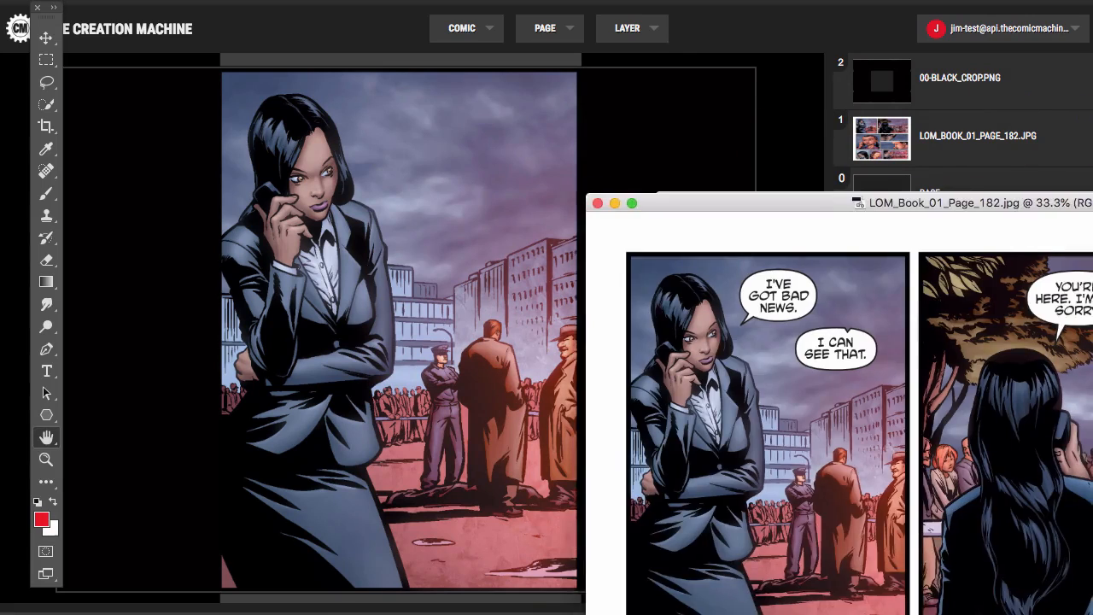
pyautogui.moveTo(1092, 201); pyautogui.dragTo(1092, 324)
pyautogui.click(1092, 256)
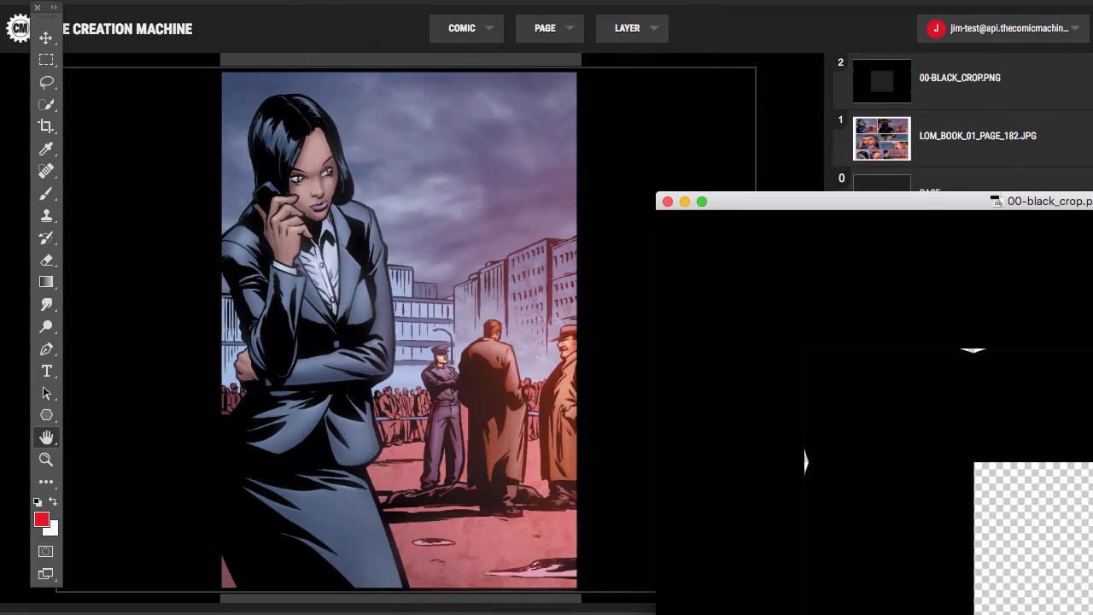
pyautogui.click(792, 89)
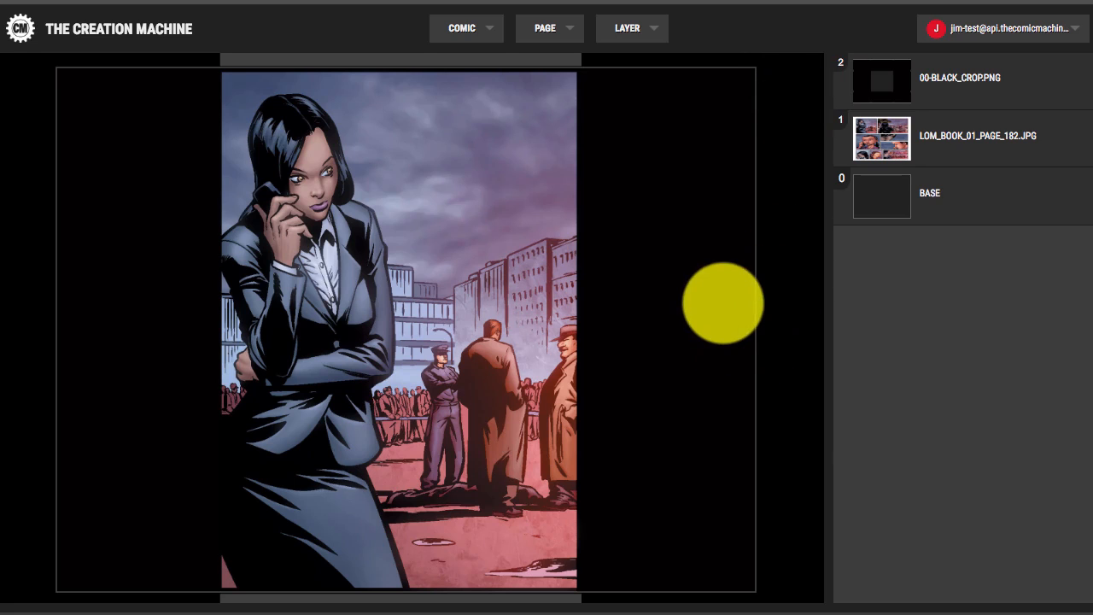
# Copy the dialogue line "I've got bad news." from the script in Notes and return to The Creation Machine.
pyautogui.moveTo(518, 613)
pyautogui.click(598, 614)
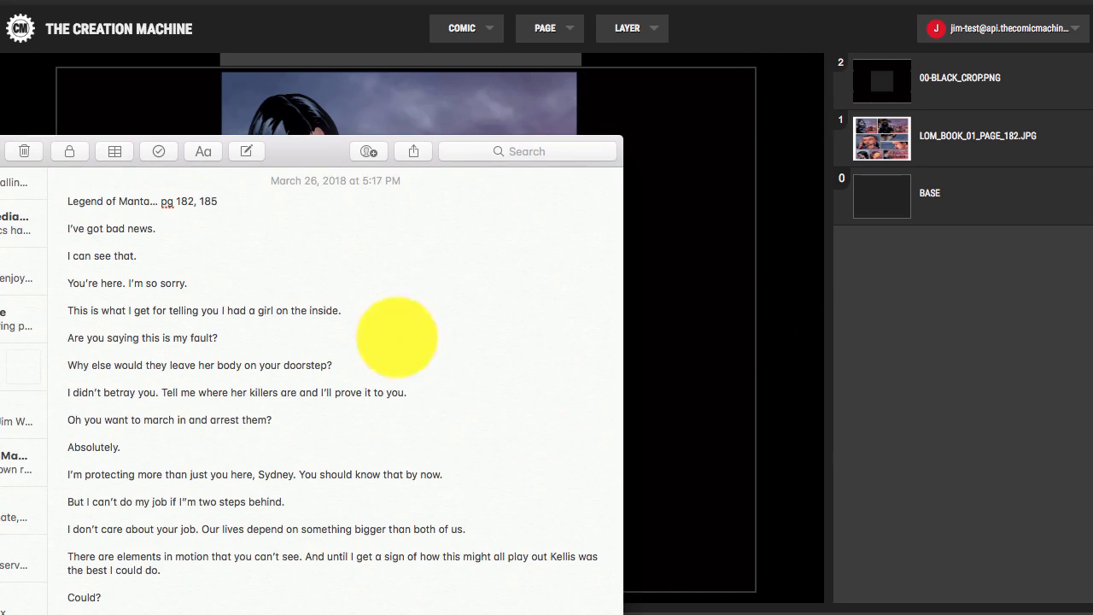
pyautogui.moveTo(66, 228); pyautogui.dragTo(154, 225)
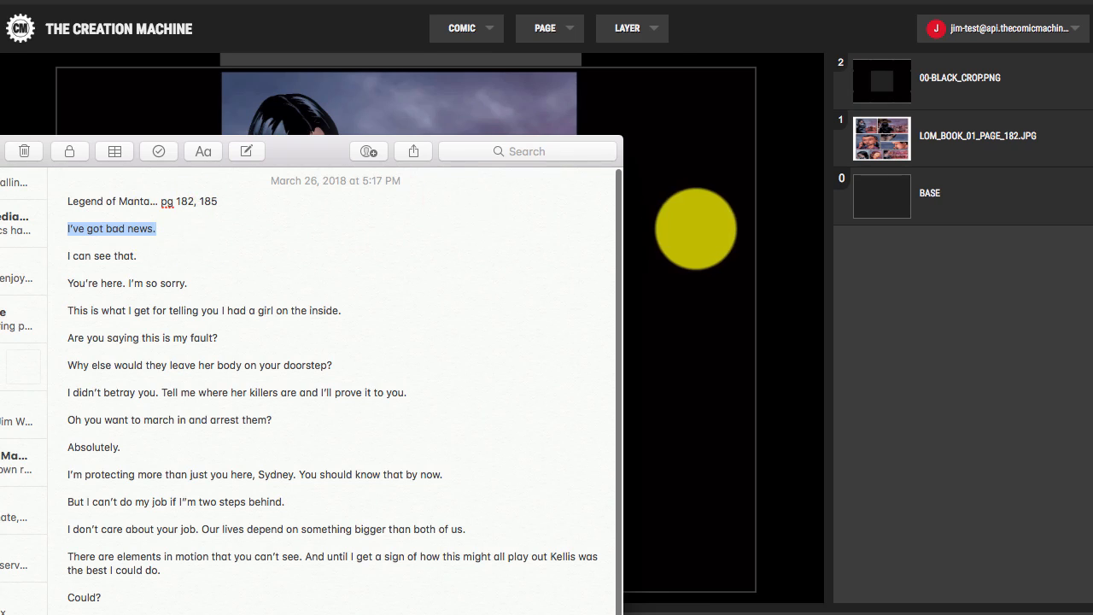
pyautogui.click(677, 229)
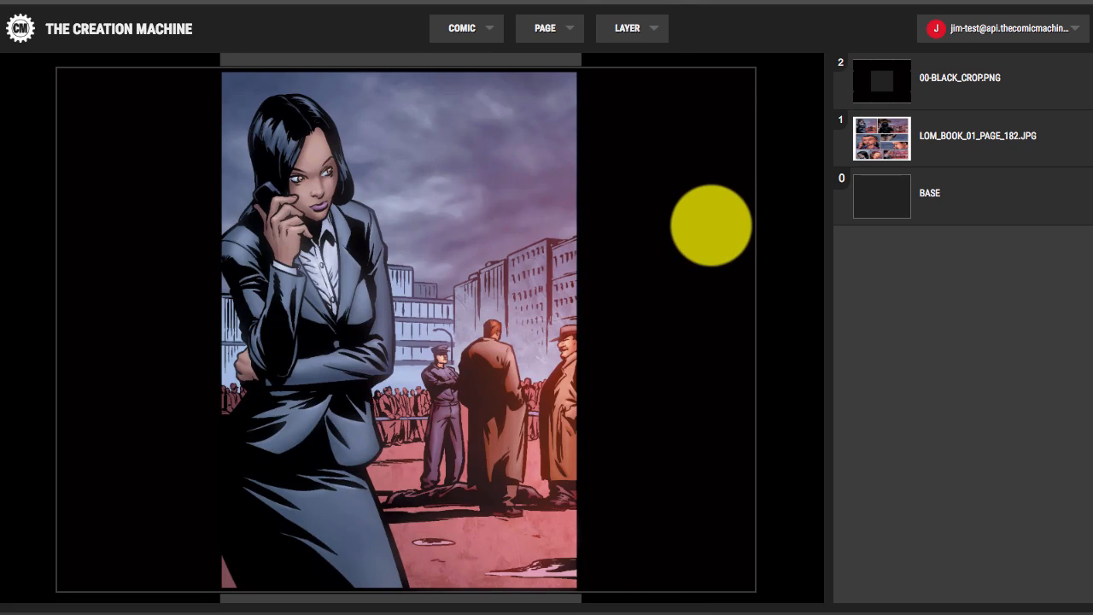
# Add a text layer to the comic panel and make its speech balloon slightly taller and narrower.
pyautogui.click(638, 26)
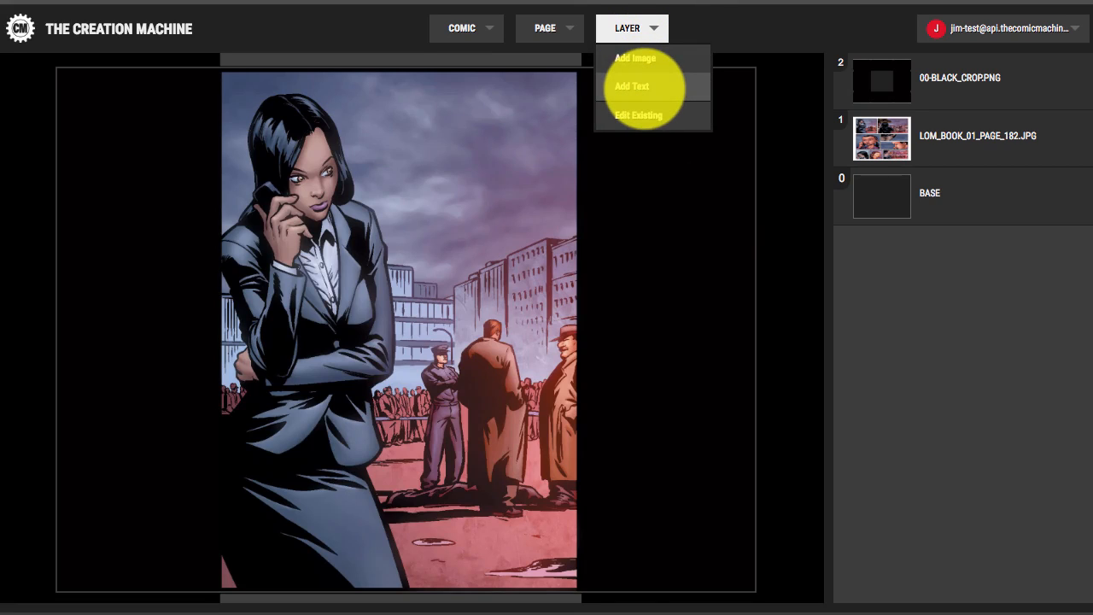
pyautogui.click(642, 86)
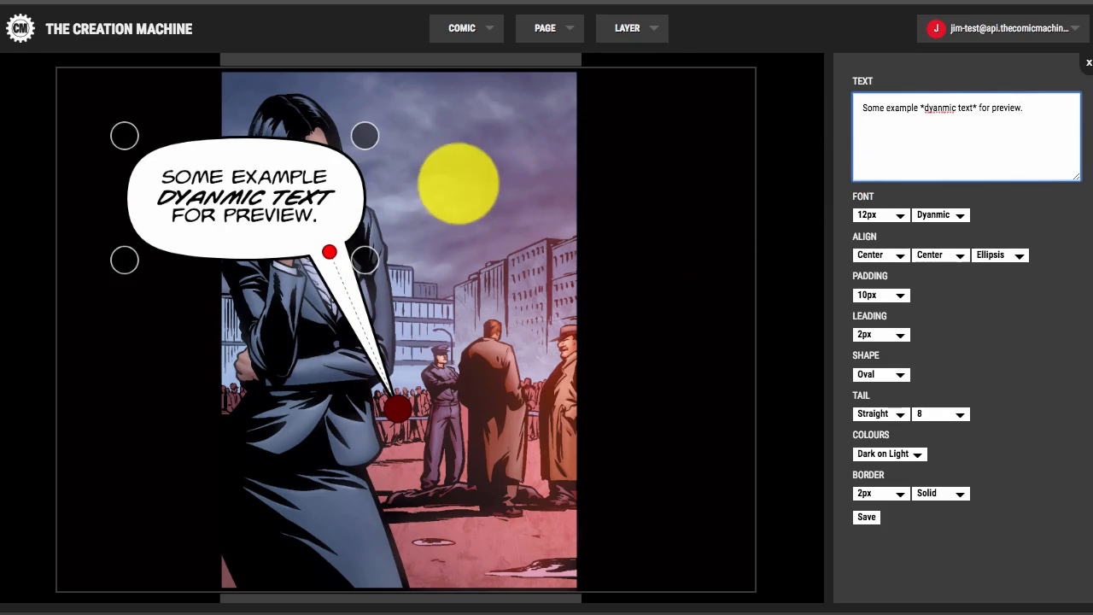
pyautogui.moveTo(364, 135)
pyautogui.mouseDown()
pyautogui.moveTo(288, 140)
pyautogui.moveTo(395, 166)
pyautogui.moveTo(336, 151)
pyautogui.moveTo(335, 125)
pyautogui.moveTo(363, 120)
pyautogui.mouseUp()
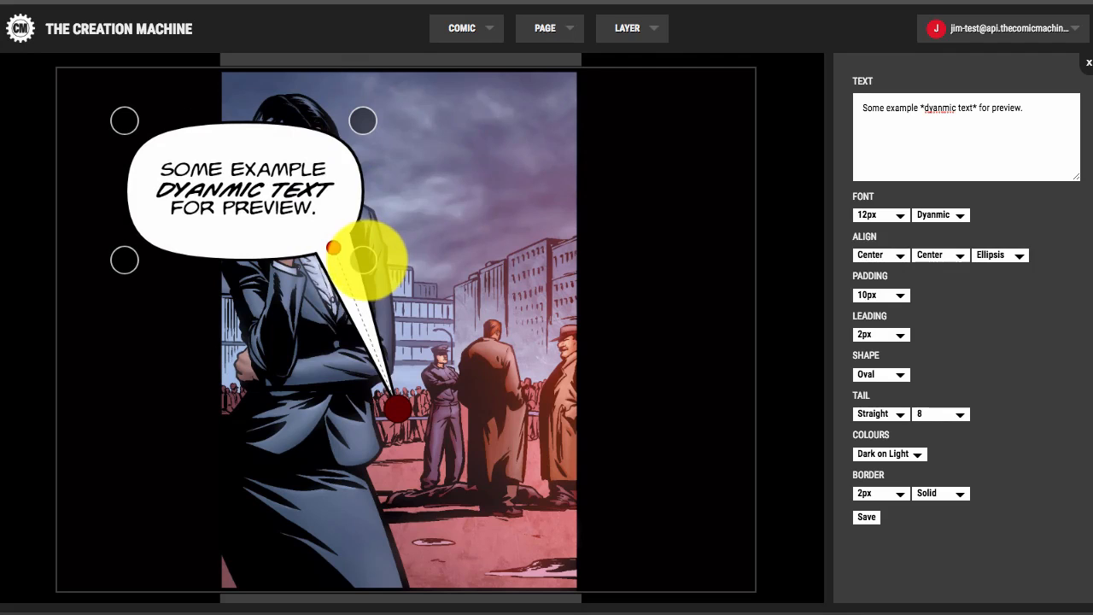
pyautogui.moveTo(363, 261)
pyautogui.mouseDown()
pyautogui.moveTo(349, 248)
pyautogui.moveTo(354, 259)
pyautogui.mouseUp()
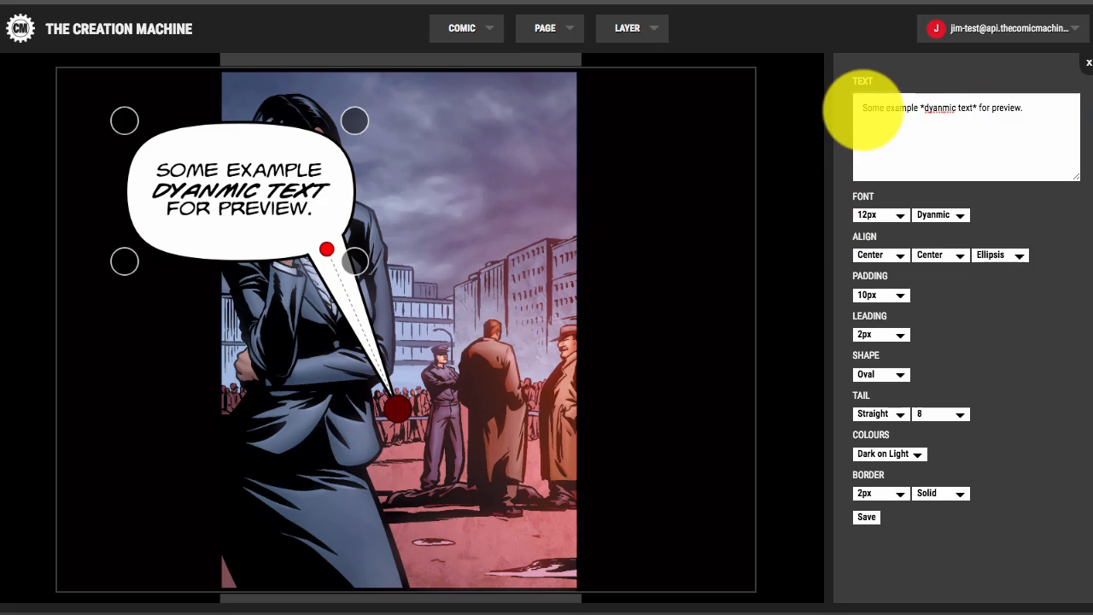
# Replace the balloon's sample text with "I've got bad news." and set the font size to 8px.
pyautogui.moveTo(863, 110); pyautogui.dragTo(1029, 122)
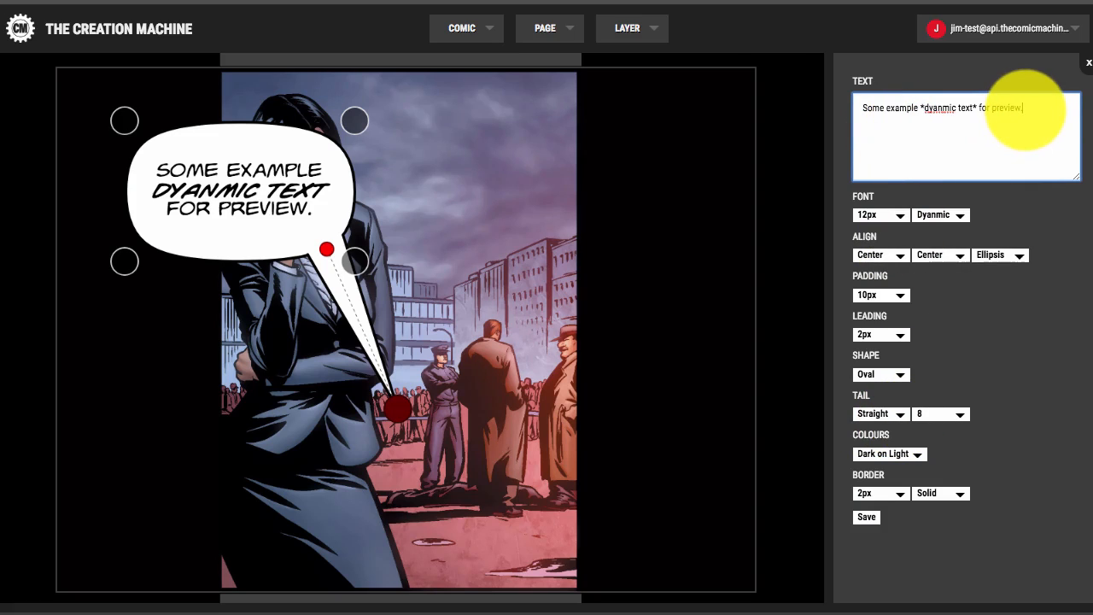
pyautogui.moveTo(1024, 108); pyautogui.dragTo(860, 104)
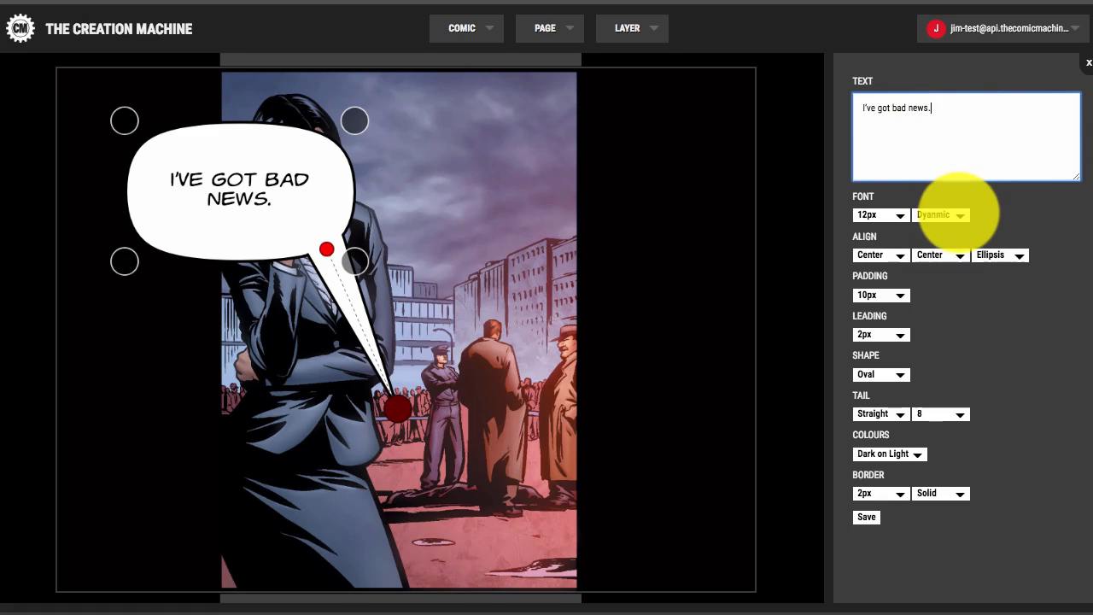
pyautogui.click(956, 214)
pyautogui.click(969, 174)
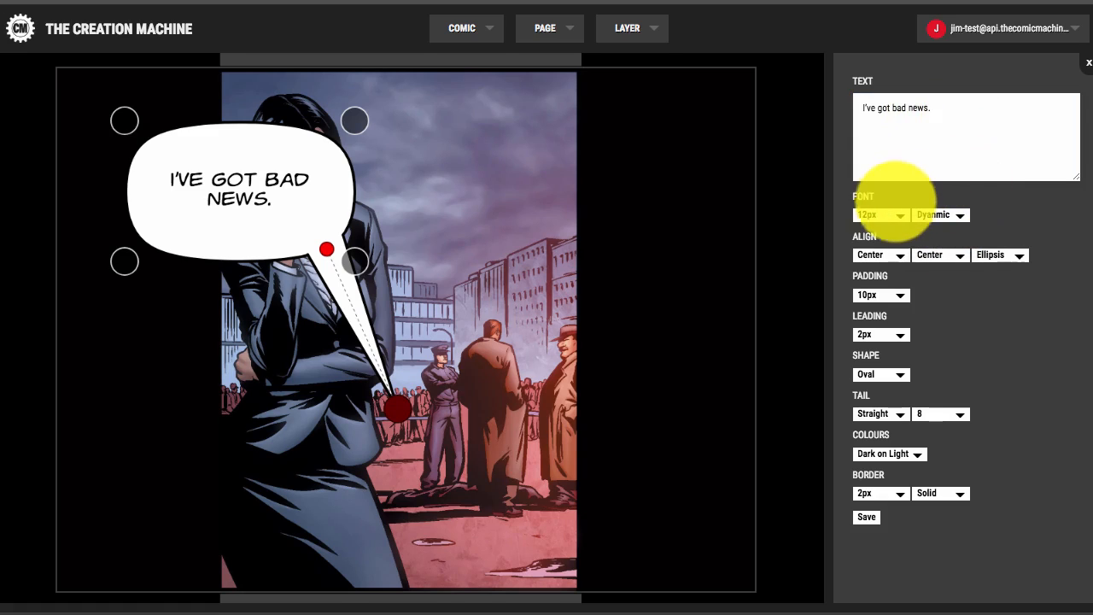
pyautogui.click(896, 216)
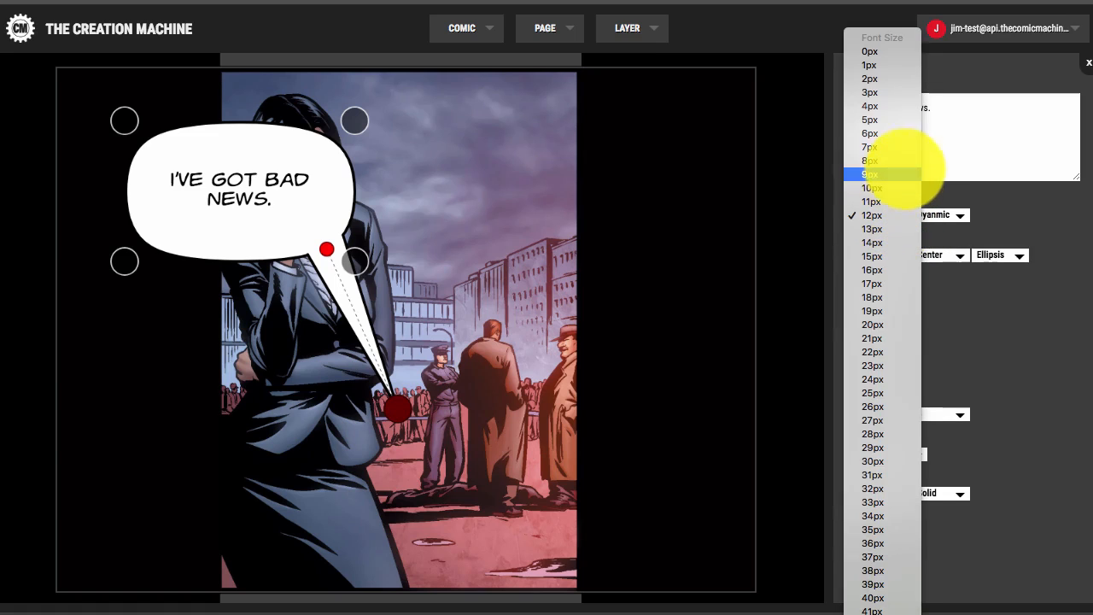
pyautogui.click(901, 161)
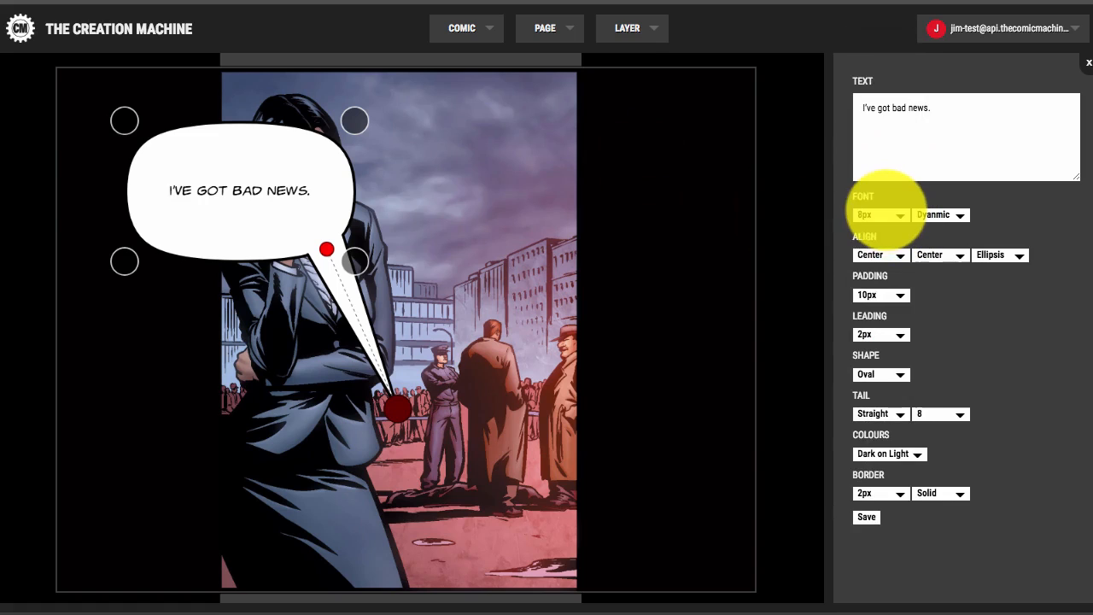
pyautogui.click(885, 214)
pyautogui.click(884, 214)
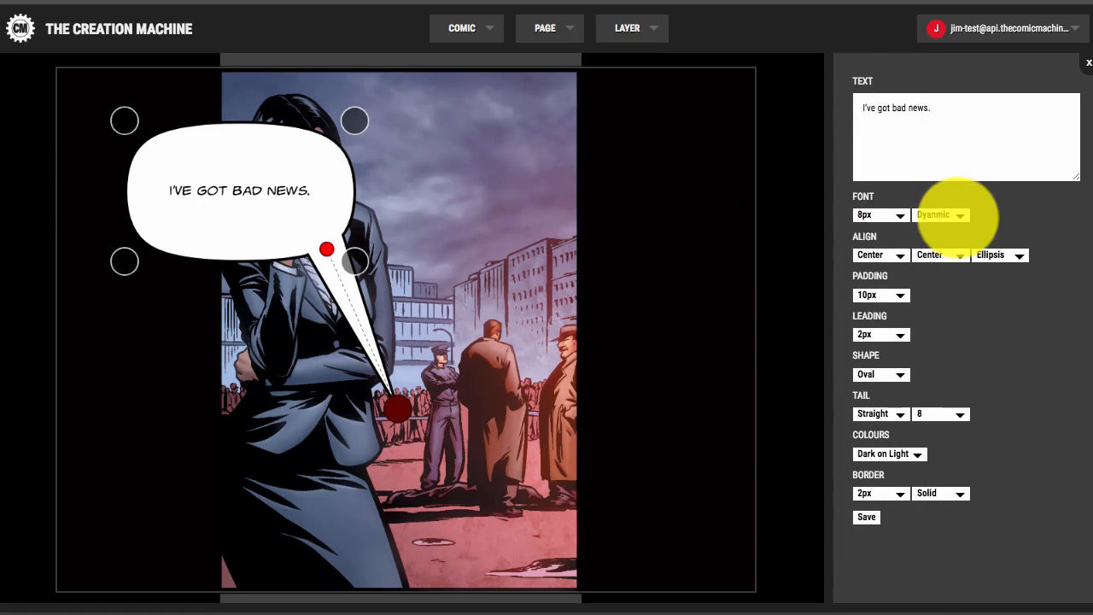
# Try the Regular and Bold font styles on the balloon text and switch back to Dyanmic.
pyautogui.click(956, 215)
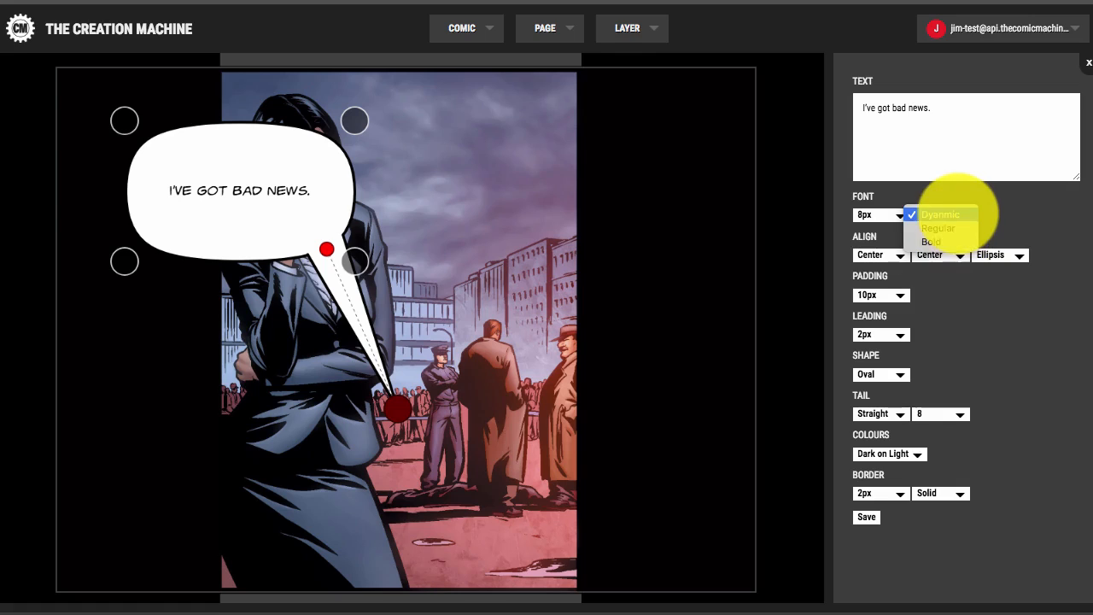
pyautogui.click(938, 228)
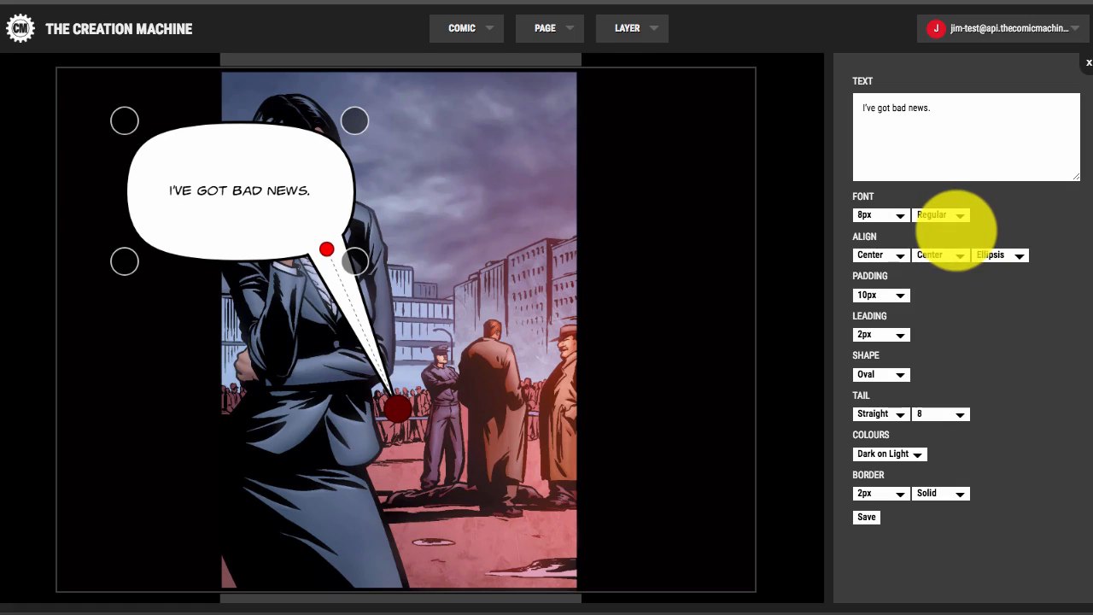
pyautogui.click(959, 215)
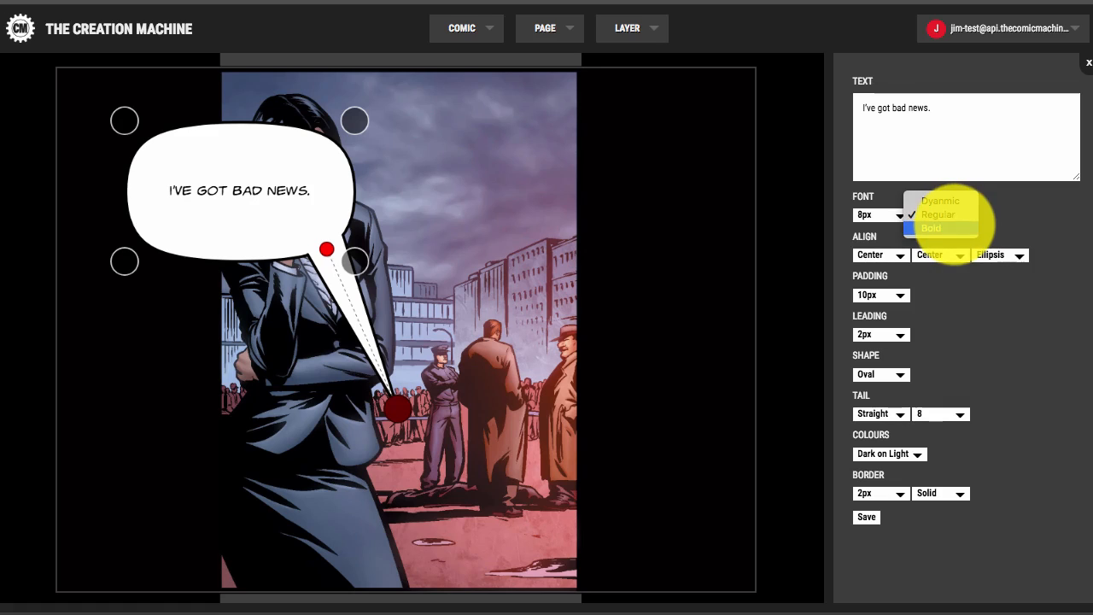
pyautogui.click(943, 227)
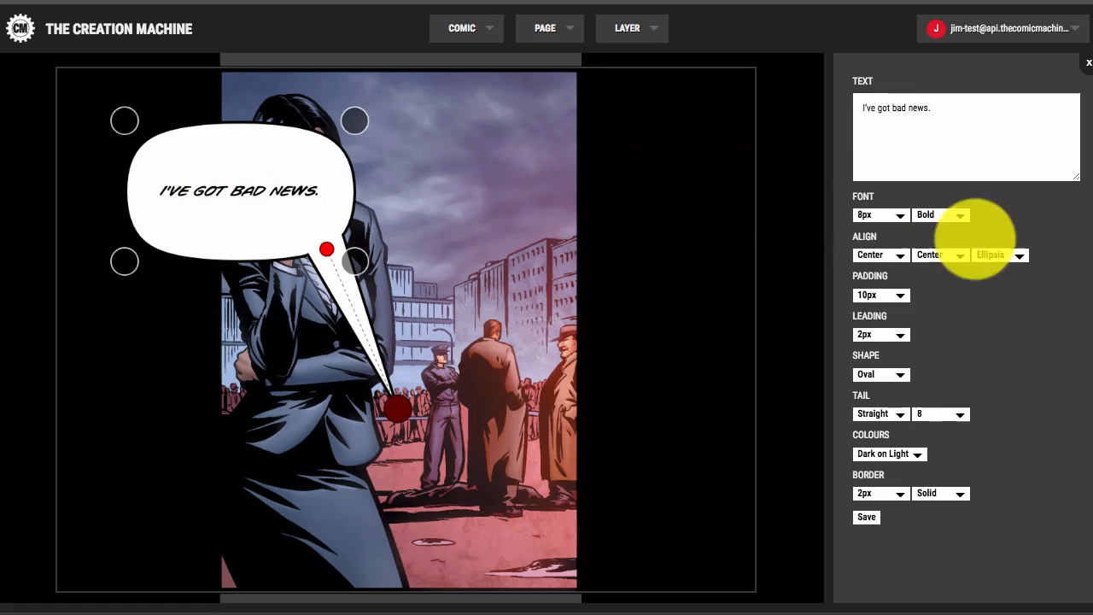
pyautogui.click(946, 213)
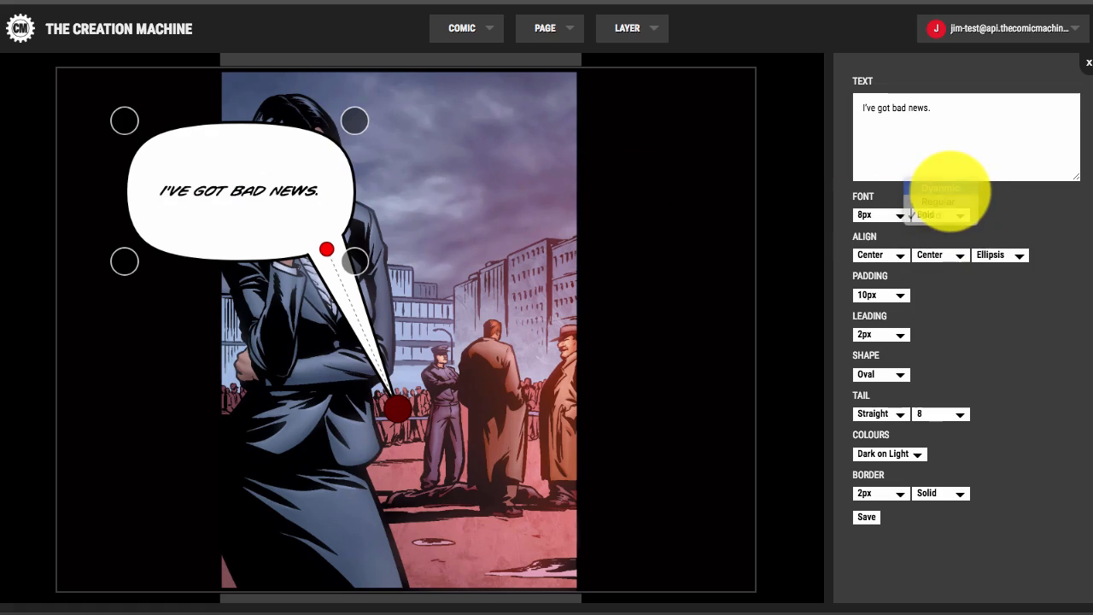
pyautogui.click(943, 187)
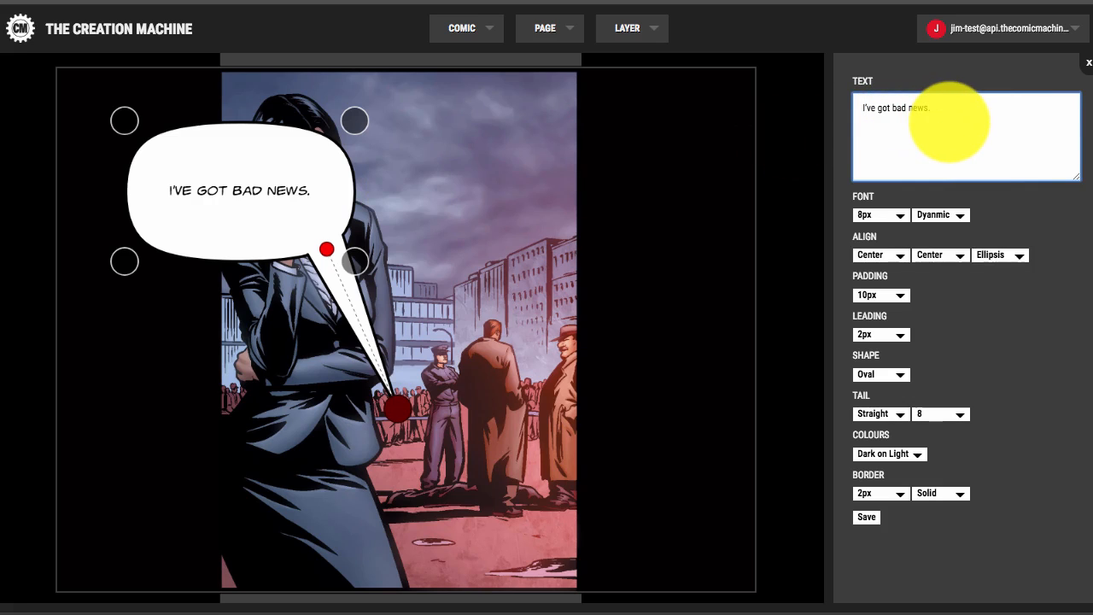
# Emphasise the word "bad" in the balloon text by enclosing it in asterisks.
pyautogui.write('*bad')
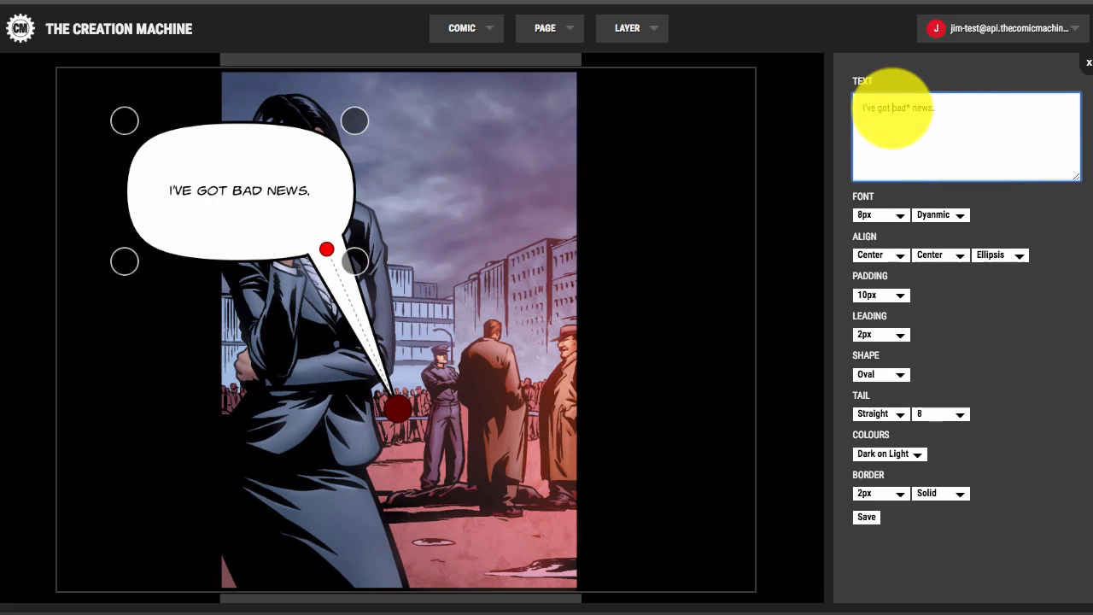
pyautogui.write('*')
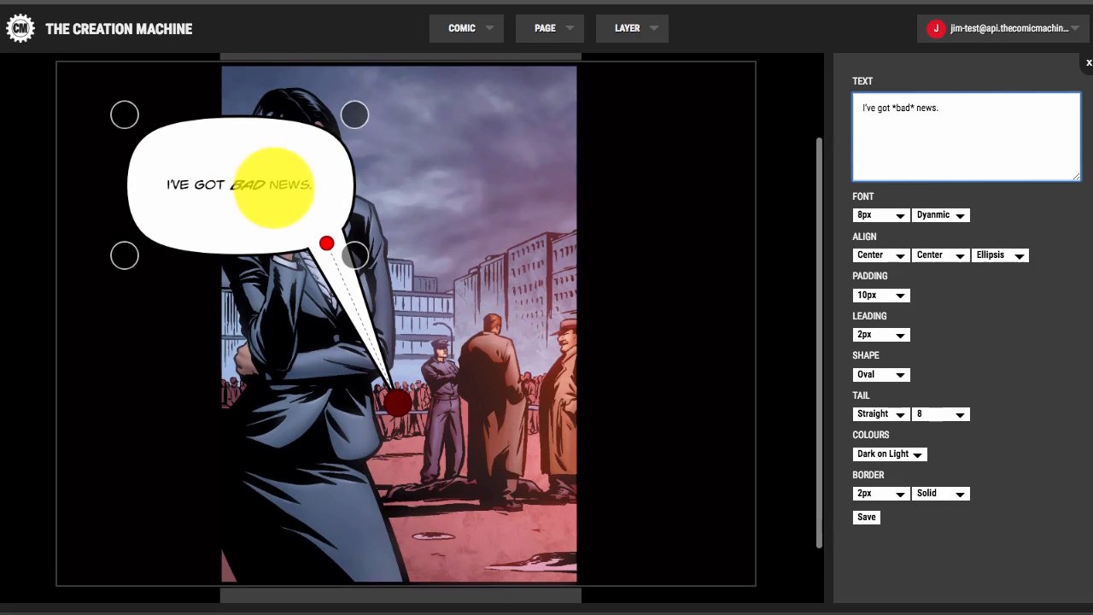
# Move the balloon into the sky beside the woman's head and shrink it to end at the panel's edge.
pyautogui.moveTo(264, 195); pyautogui.dragTo(547, 171)
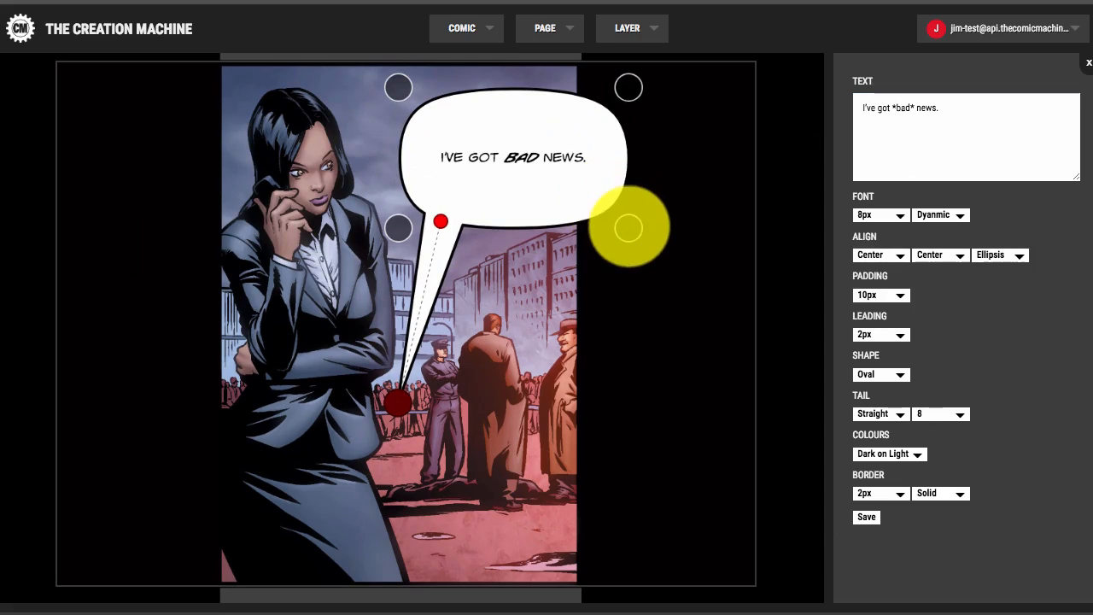
pyautogui.moveTo(629, 224); pyautogui.dragTo(578, 191)
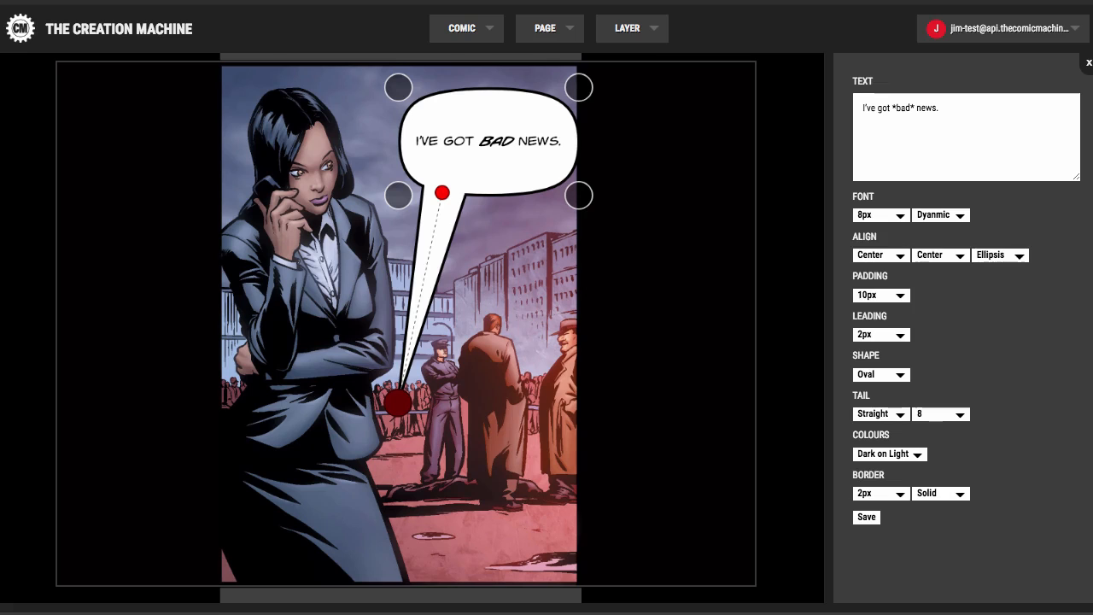
# Switch to Notes, copy the full dialogue line beginning "I'm protecting more than just you here", and return to The Creation Machine.
pyautogui.press('super+Tab')
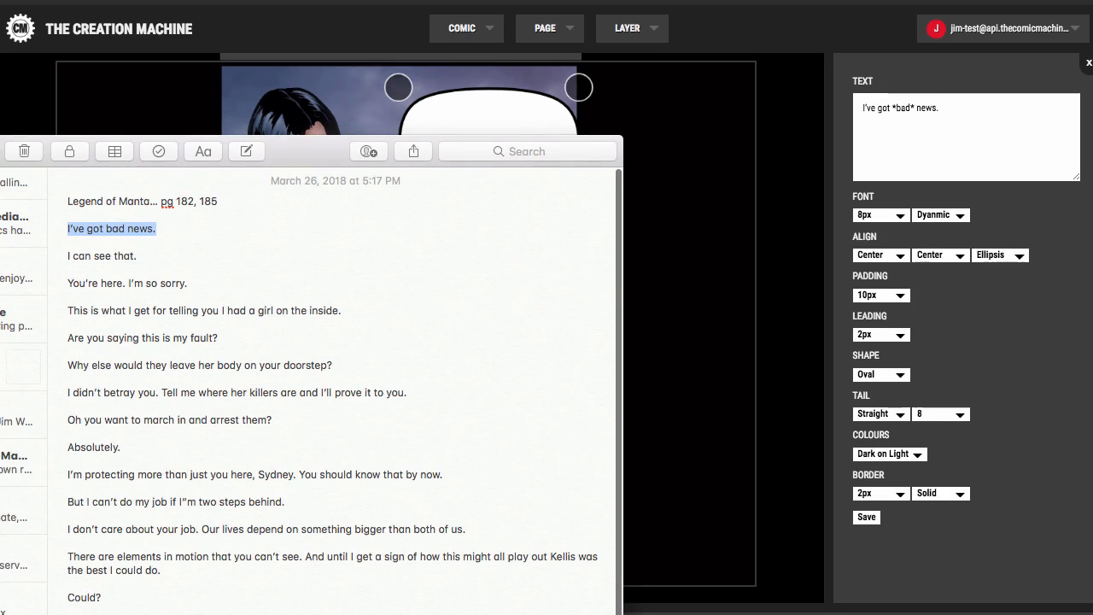
pyautogui.moveTo(68, 474); pyautogui.dragTo(444, 475)
pyautogui.hotkey('ctrl', 'c')
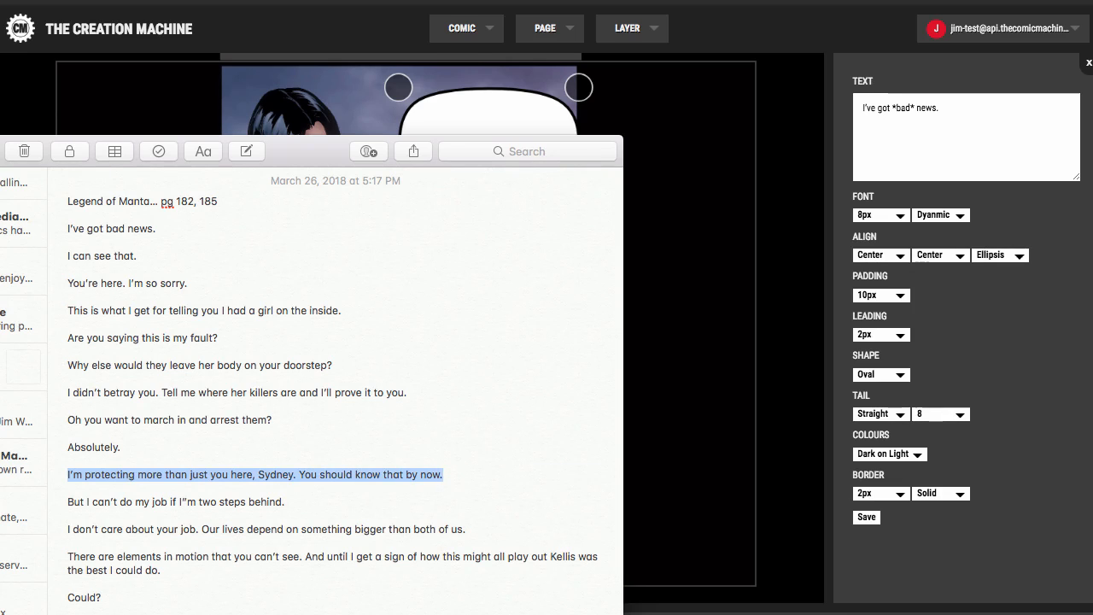
pyautogui.press('super+Tab')
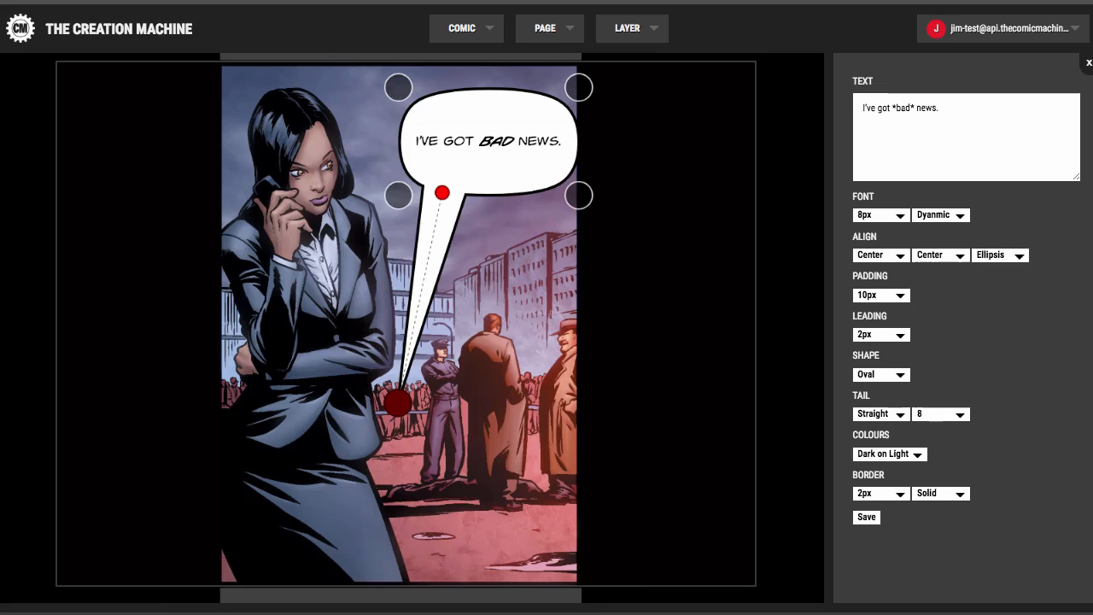
# Replace the balloon text with the copied "I'm protecting more than just you here" line and enlarge the balloon to fit it all.
pyautogui.moveTo(940, 109); pyautogui.dragTo(860, 108)
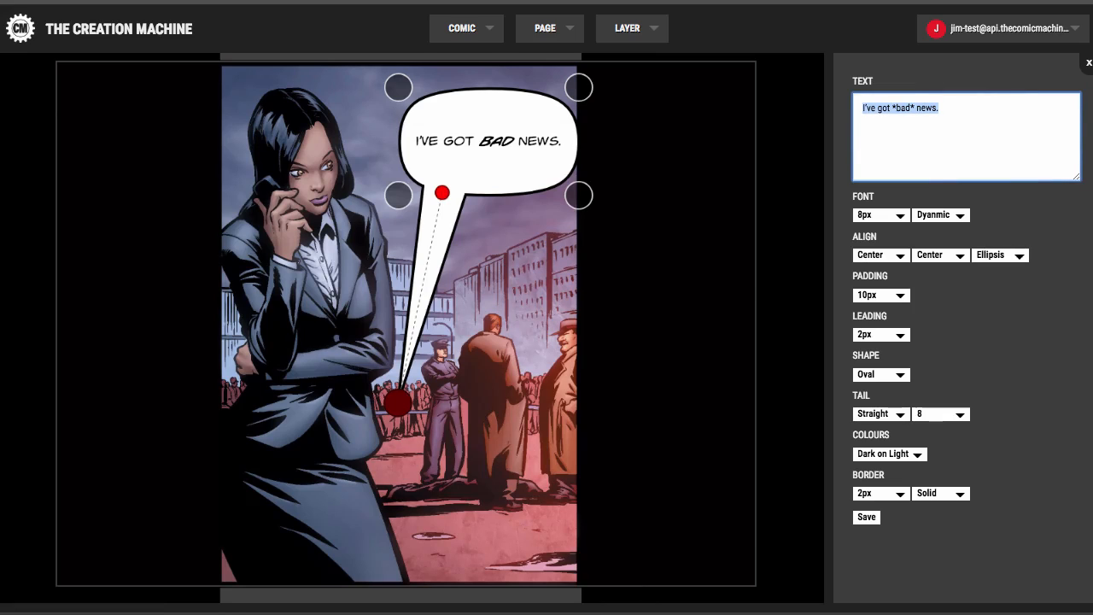
pyautogui.hotkey('ctrl', 'v')
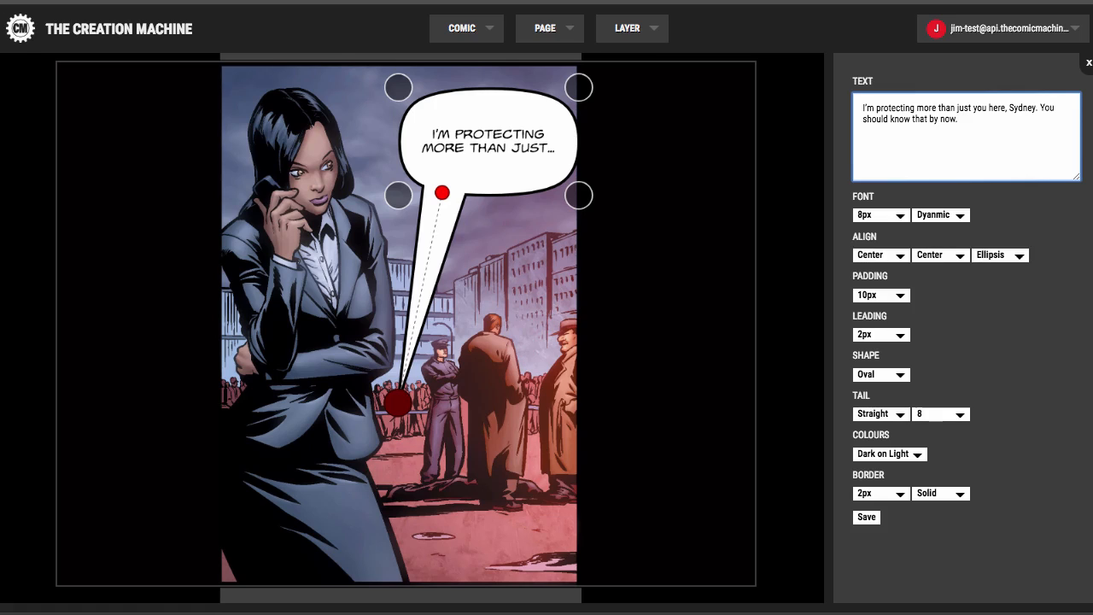
pyautogui.moveTo(579, 196); pyautogui.dragTo(608, 243)
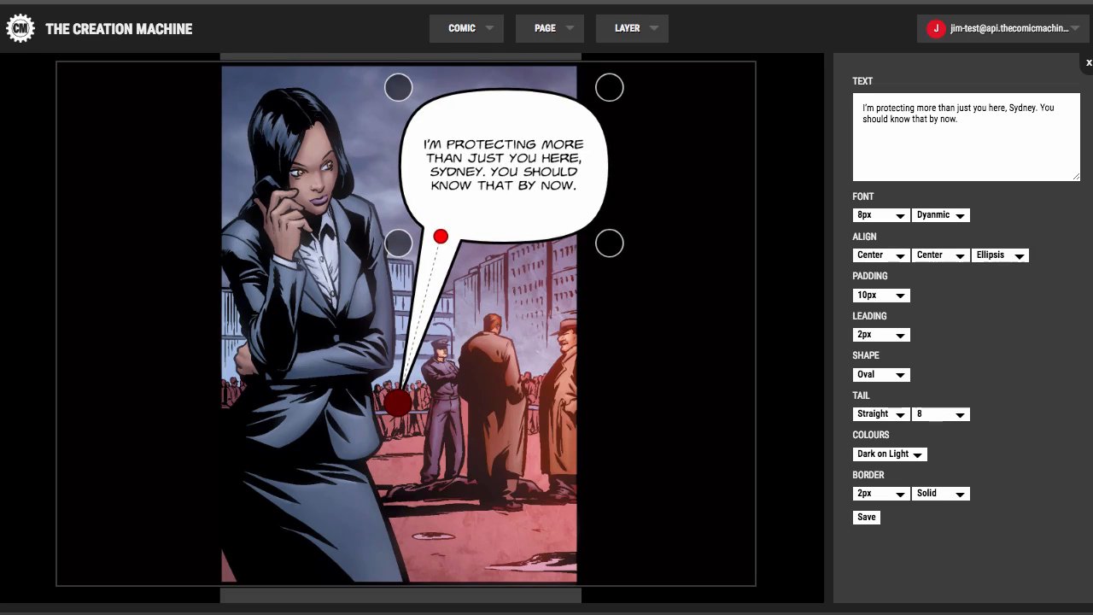
# Emphasise the word "protecting" in the balloon text by enclosing it in asterisks.
pyautogui.click(915, 109)
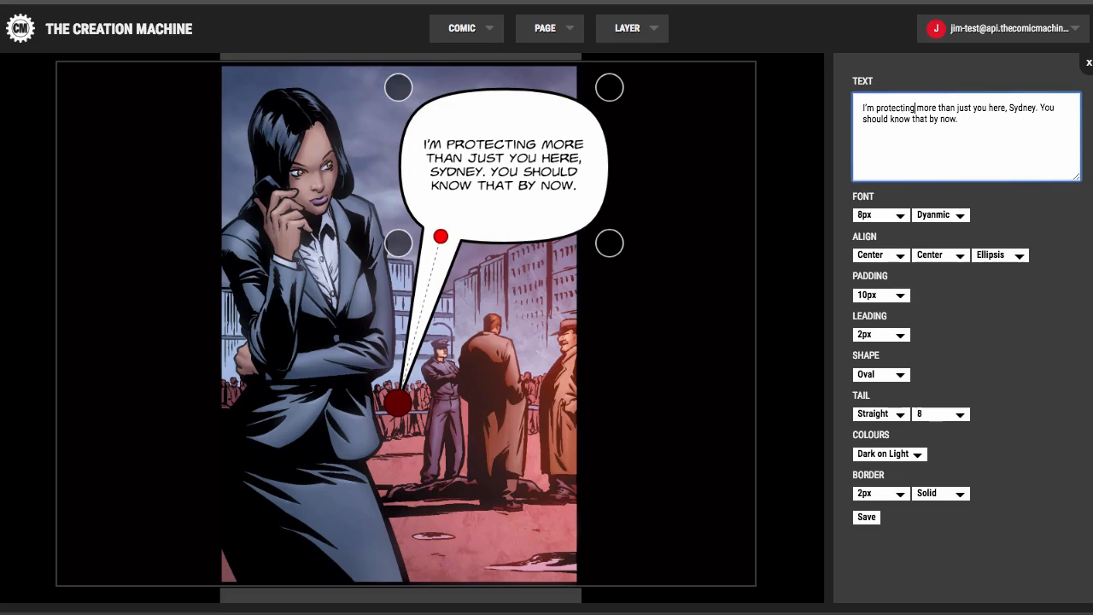
pyautogui.write('*')
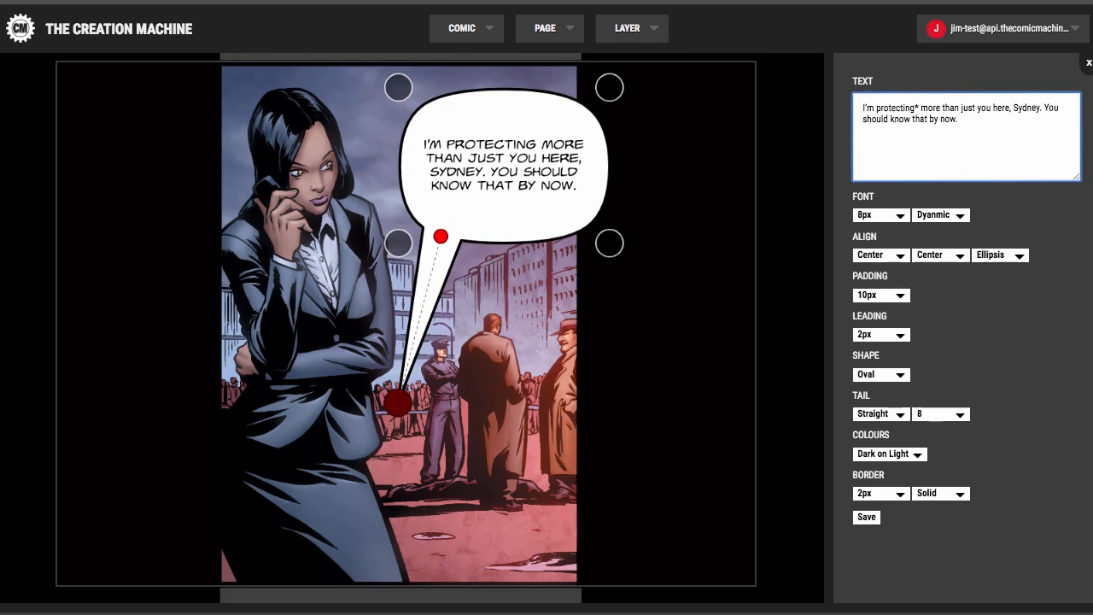
pyautogui.write('*')
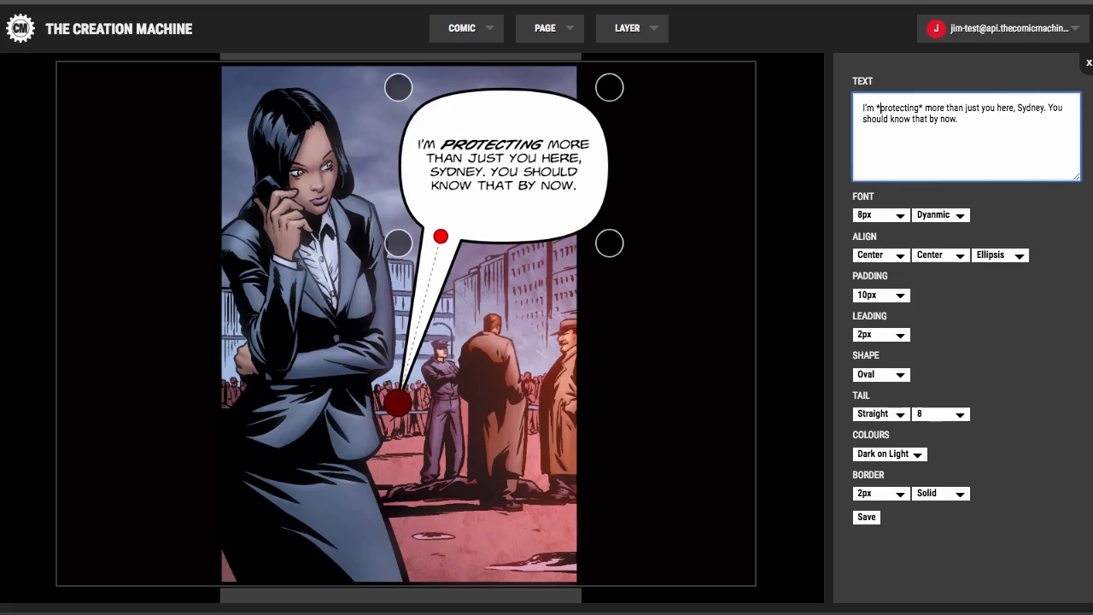
# Break the balloon text after "I'm", "*protecting*", "just you", "You" and "know that", and resize the balloon slightly wider and taller around it.
pyautogui.click(958, 120)
pyautogui.press('Left')
pyautogui.press('Return')
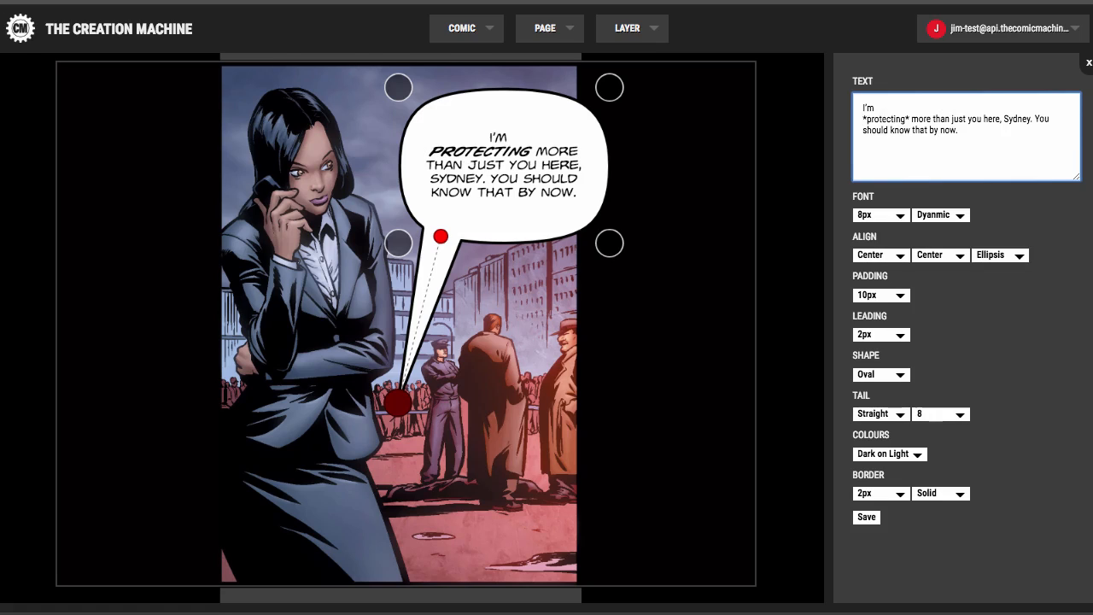
pyautogui.press('Return')
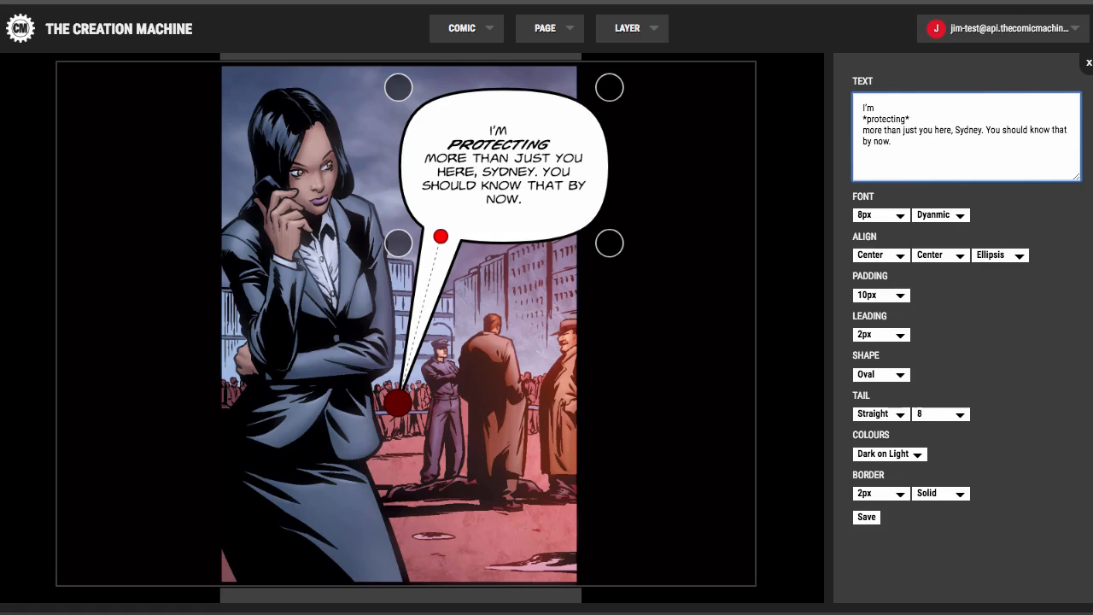
pyautogui.press('Return')
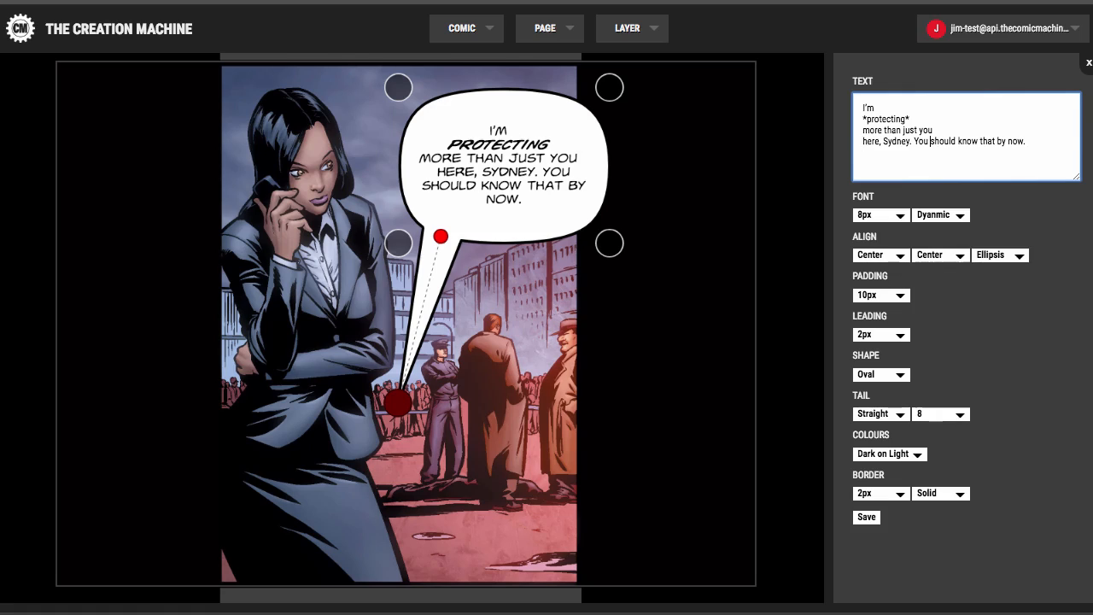
pyautogui.press('Return')
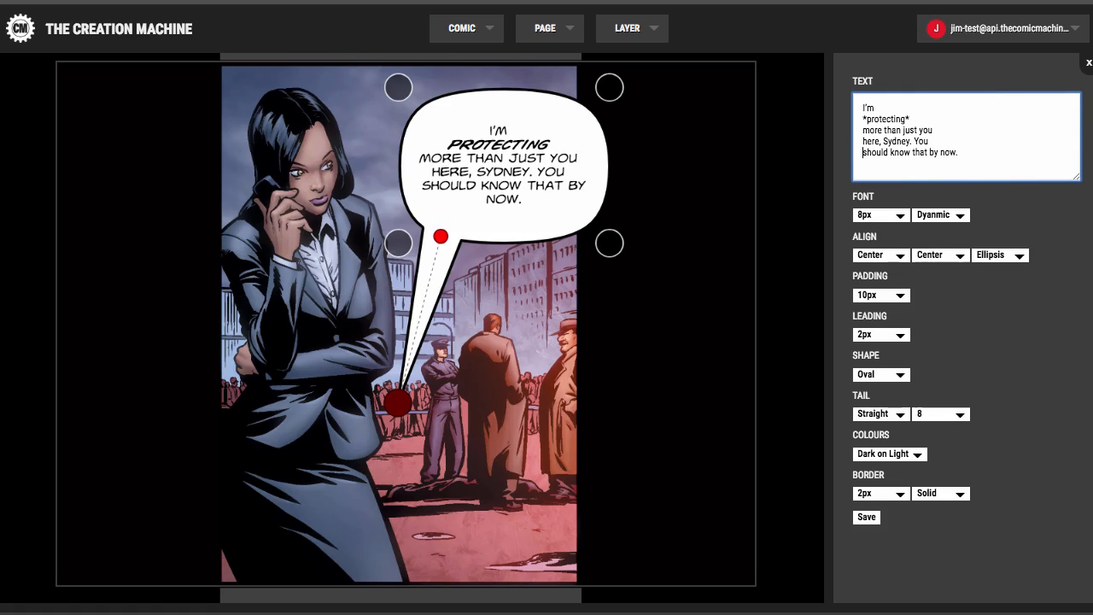
pyautogui.press('Return')
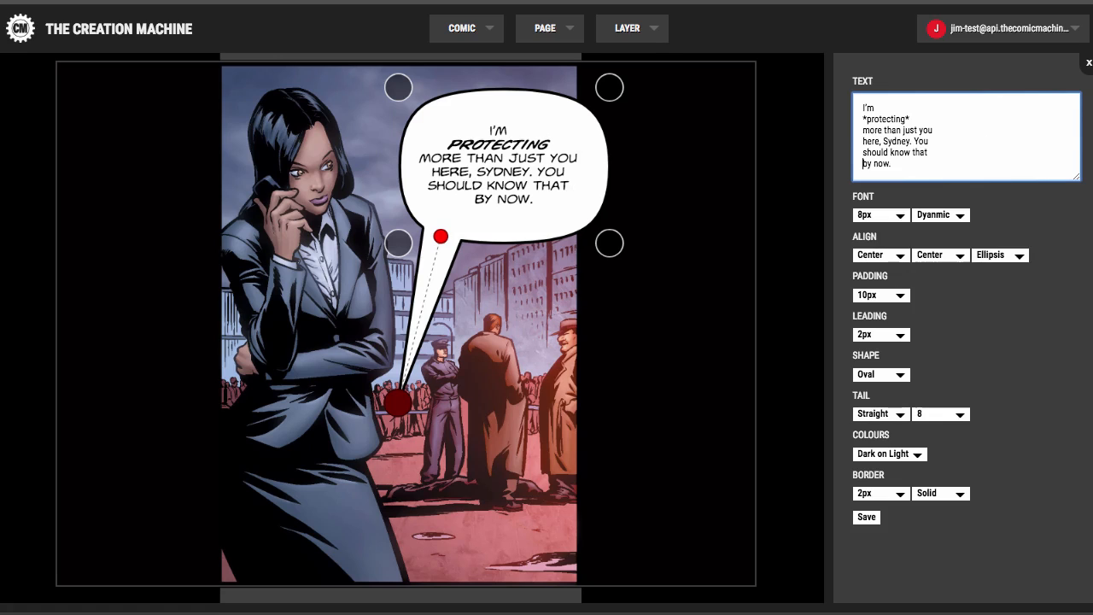
pyautogui.moveTo(608, 243)
pyautogui.mouseDown()
pyautogui.moveTo(589, 228)
pyautogui.moveTo(609, 242)
pyautogui.moveTo(592, 232)
pyautogui.moveTo(597, 242)
pyautogui.mouseUp()
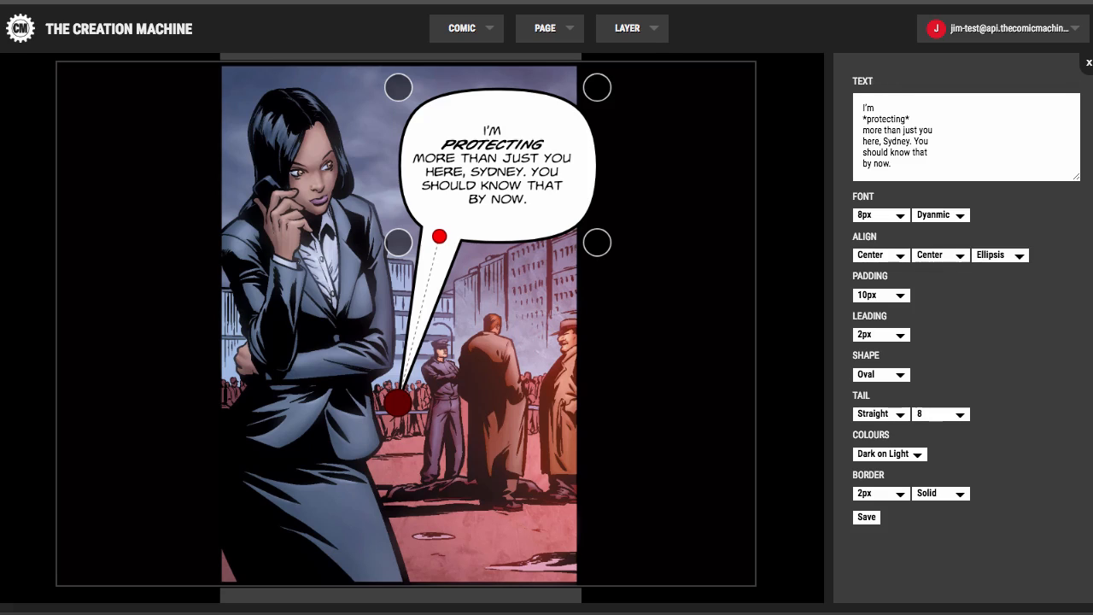
pyautogui.moveTo(597, 242); pyautogui.dragTo(617, 251)
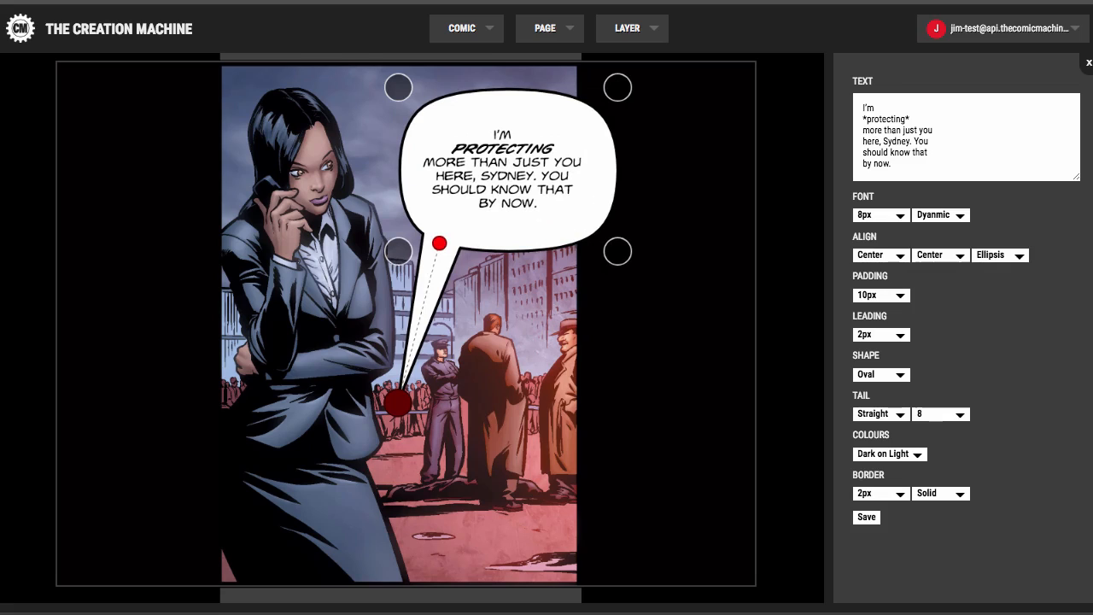
# Remove all the manual line breaks so the balloon text flows as one continuous paragraph.
pyautogui.click(862, 119)
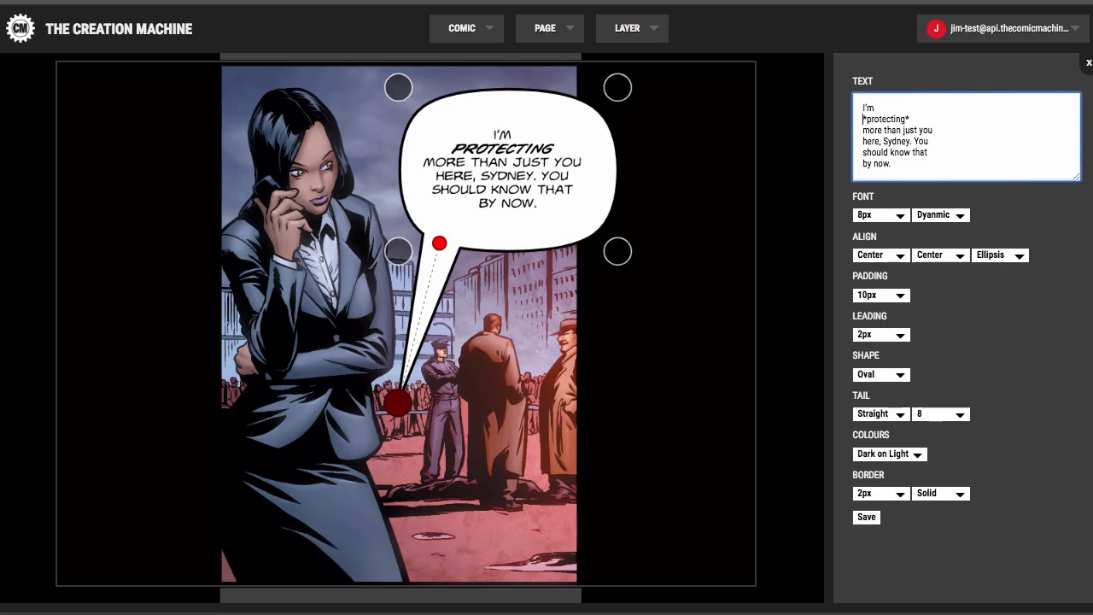
pyautogui.press('BackSpace')
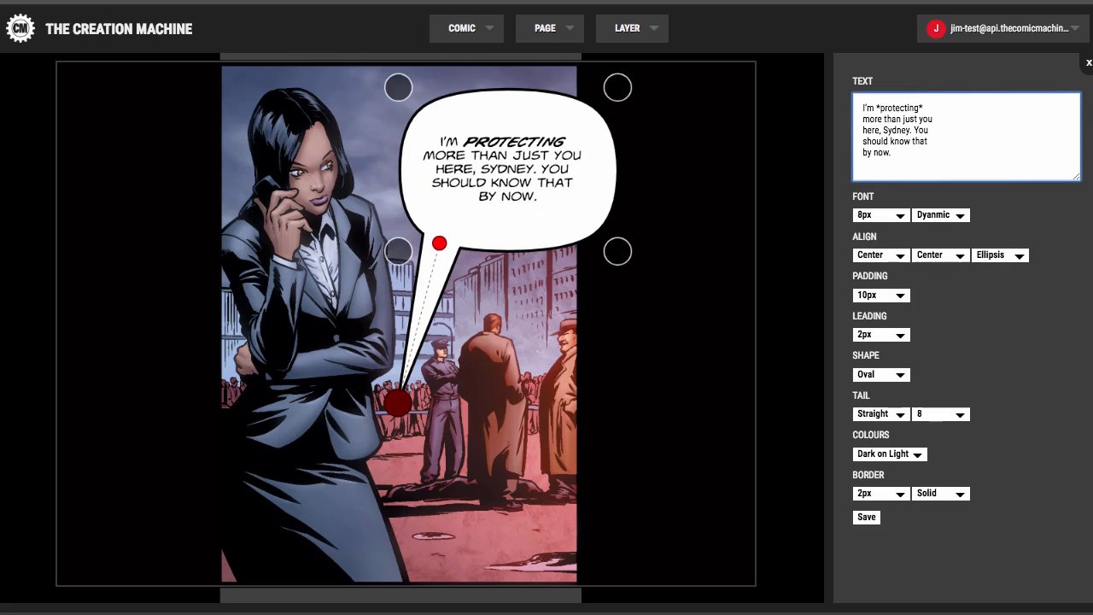
pyautogui.press('BackSpace')
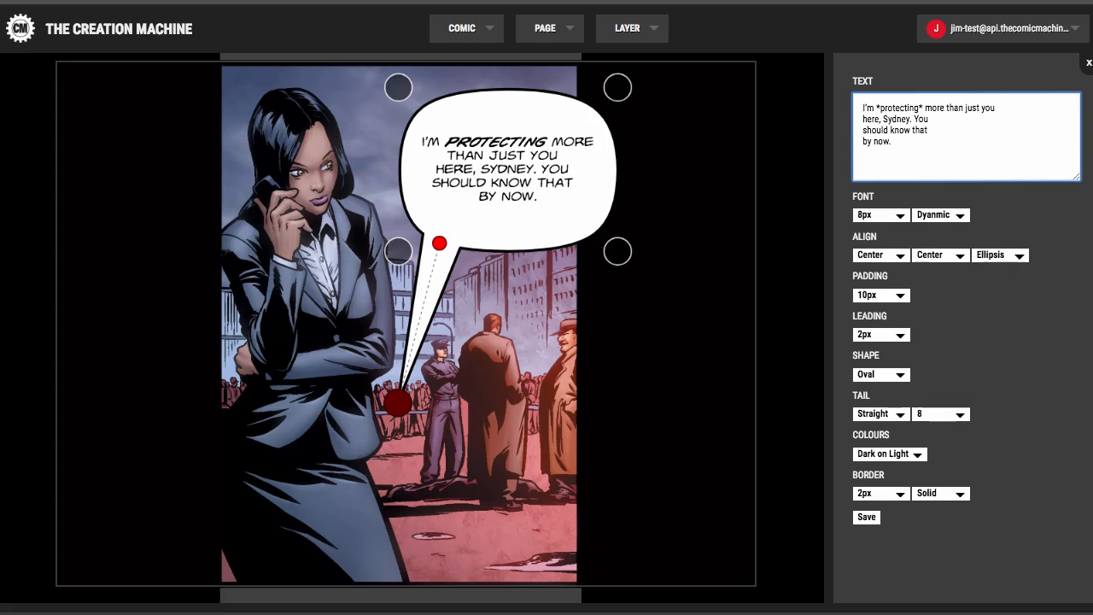
pyautogui.press('BackSpace')
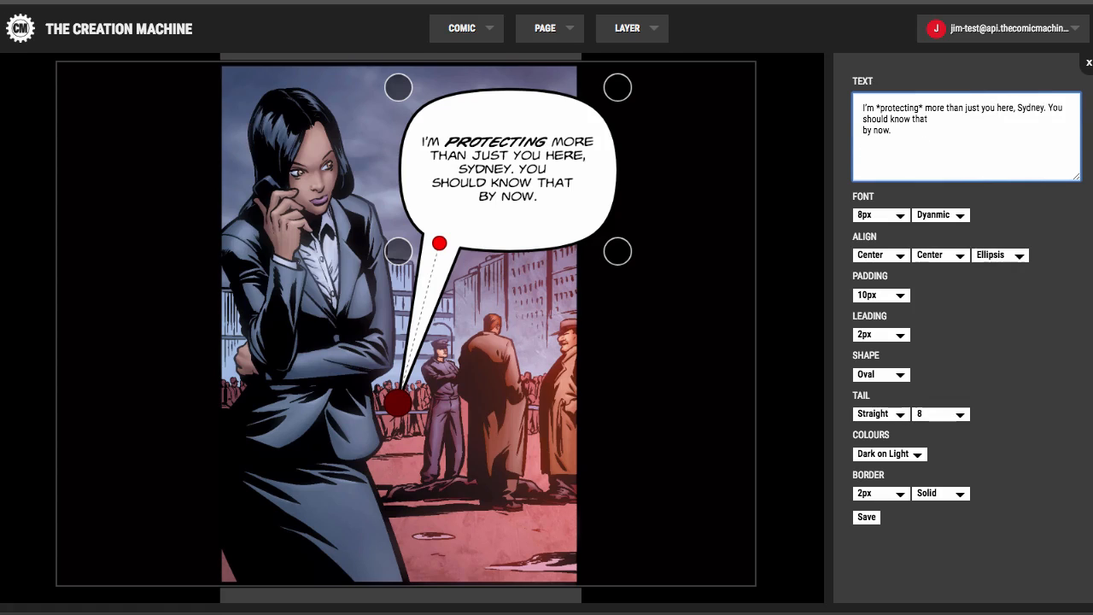
pyautogui.press('BackSpace')
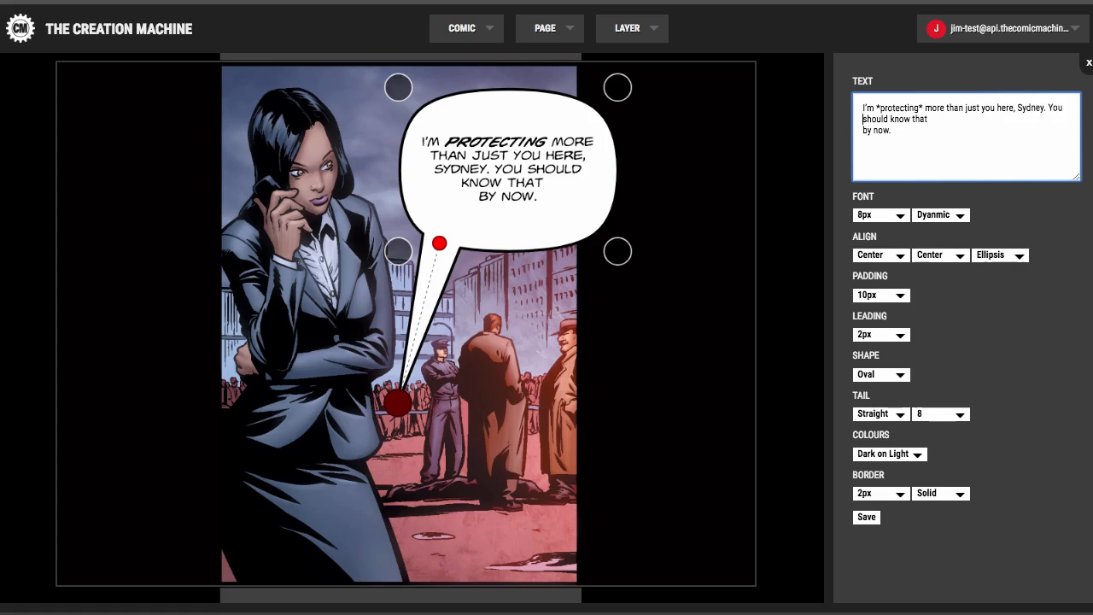
pyautogui.press('Down')
pyautogui.press('BackSpace')
# Shrink the balloon to end at the panel's edge and insert line breaks after "I'm" and "know that".
pyautogui.moveTo(617, 251); pyautogui.dragTo(581, 227)
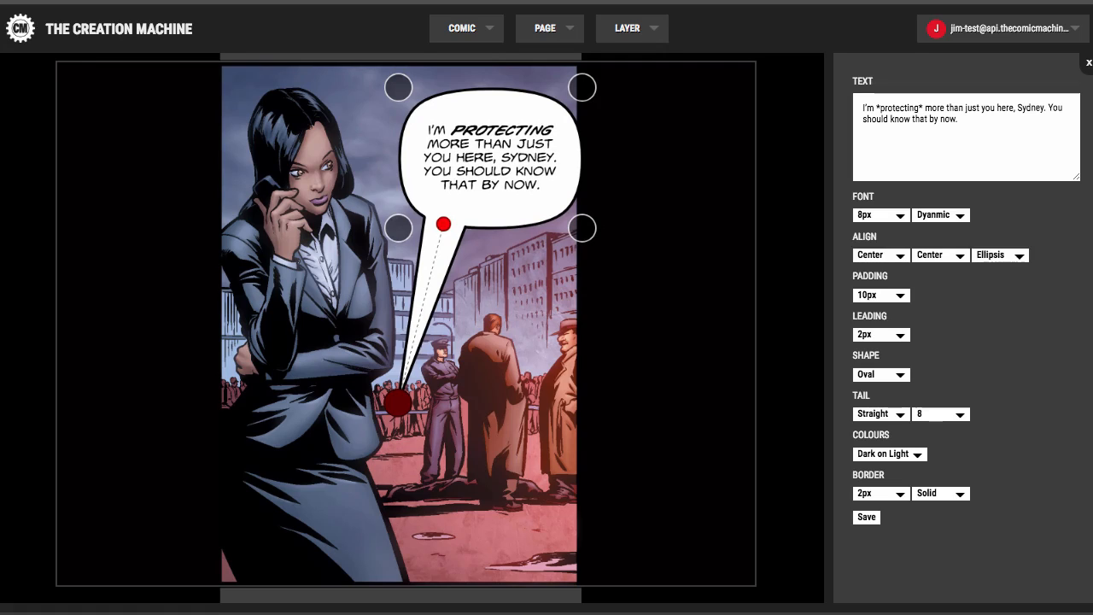
pyautogui.click(876, 108)
pyautogui.press('Return')
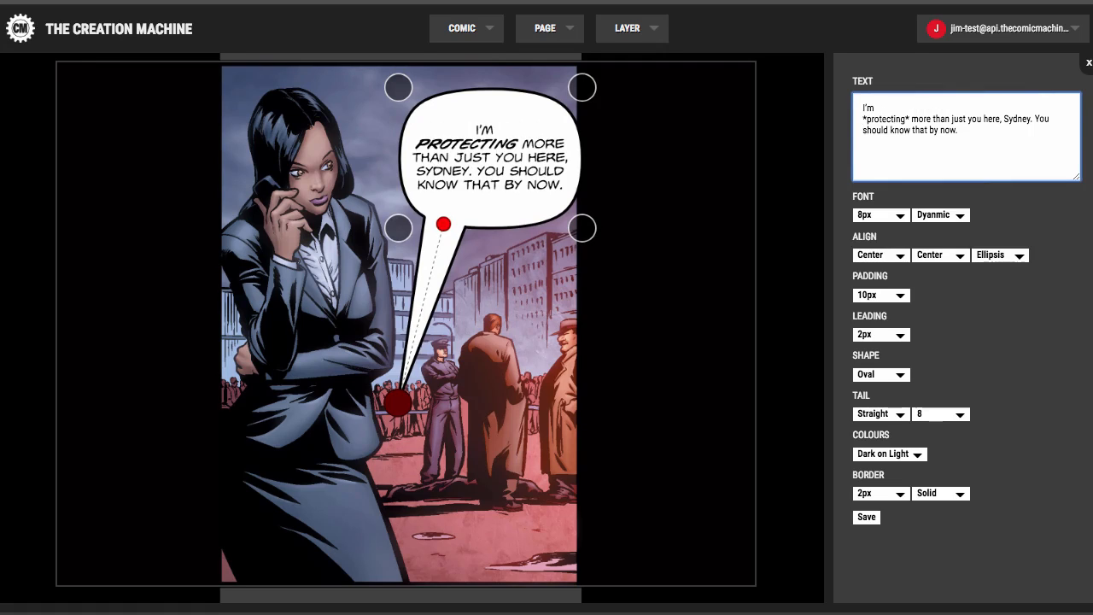
pyautogui.press('Return')
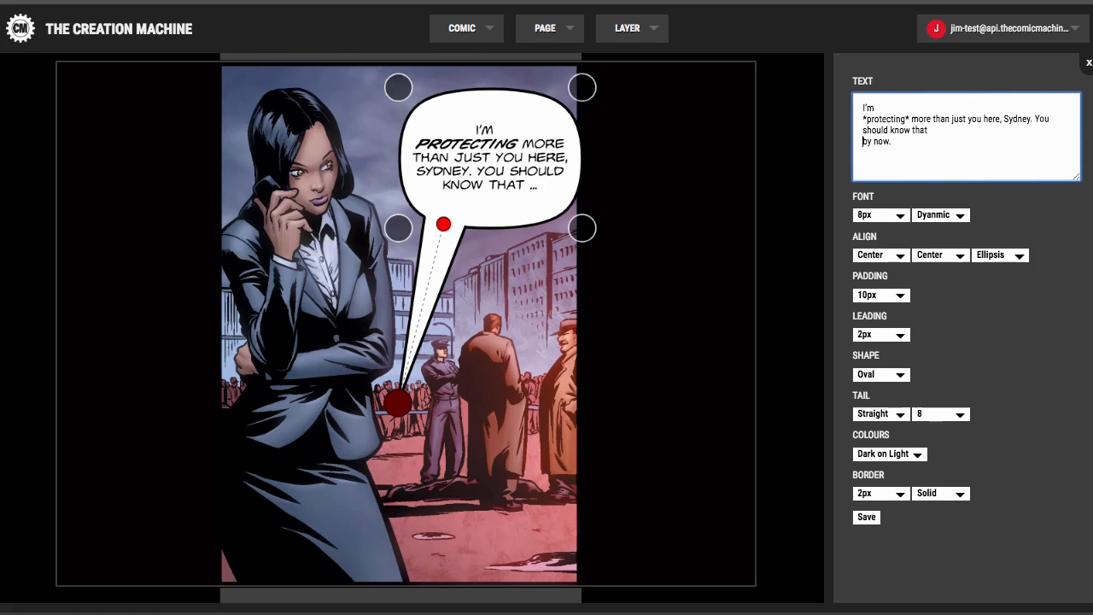